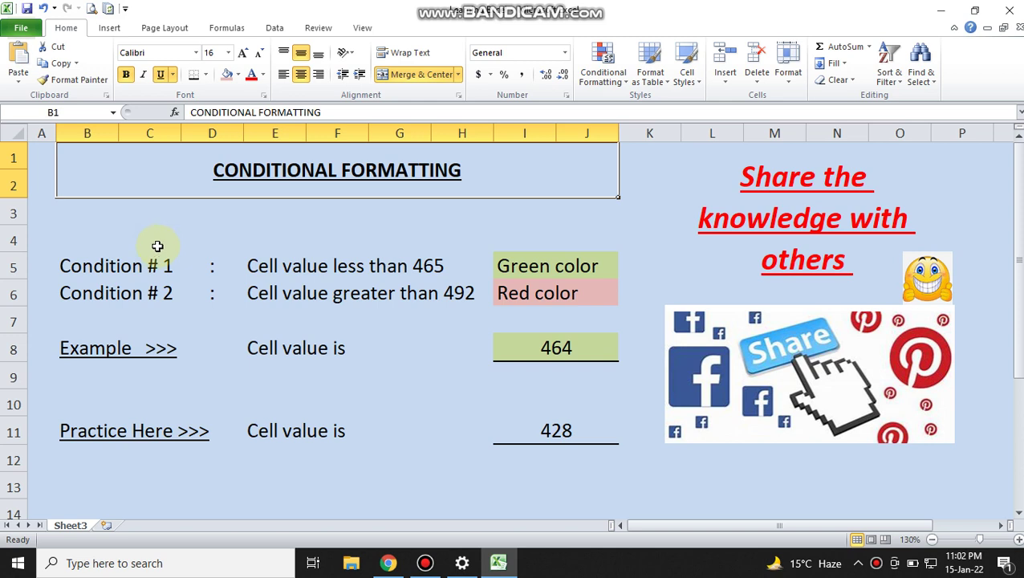
Review the Condition # 1 row from its label across the rule text to its color cell.
click(143, 263)
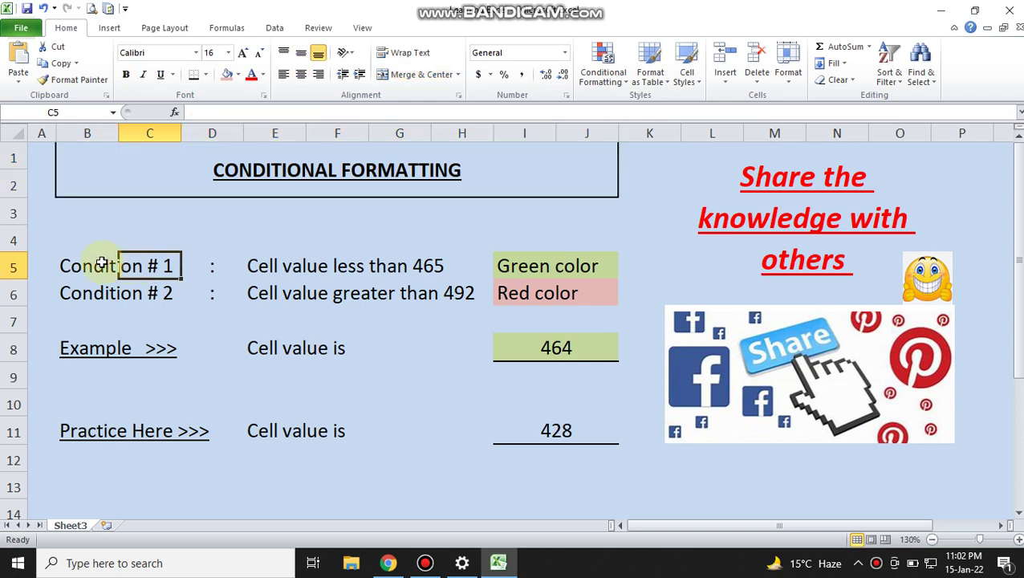
click(102, 264)
key(Right)
key(Right)
key(Right)
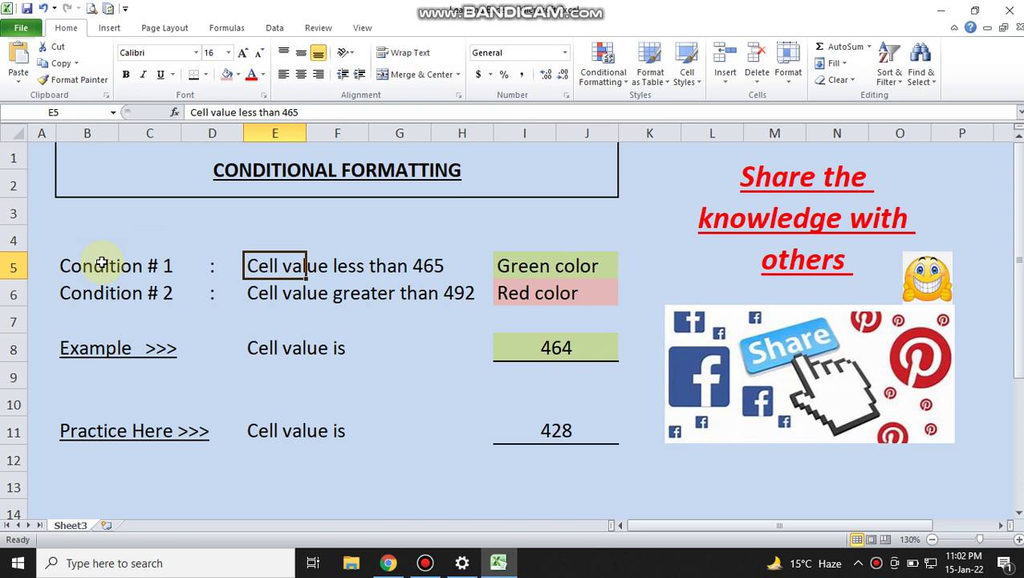
key(Right)
key(Right)
key(Right)
key(Right)
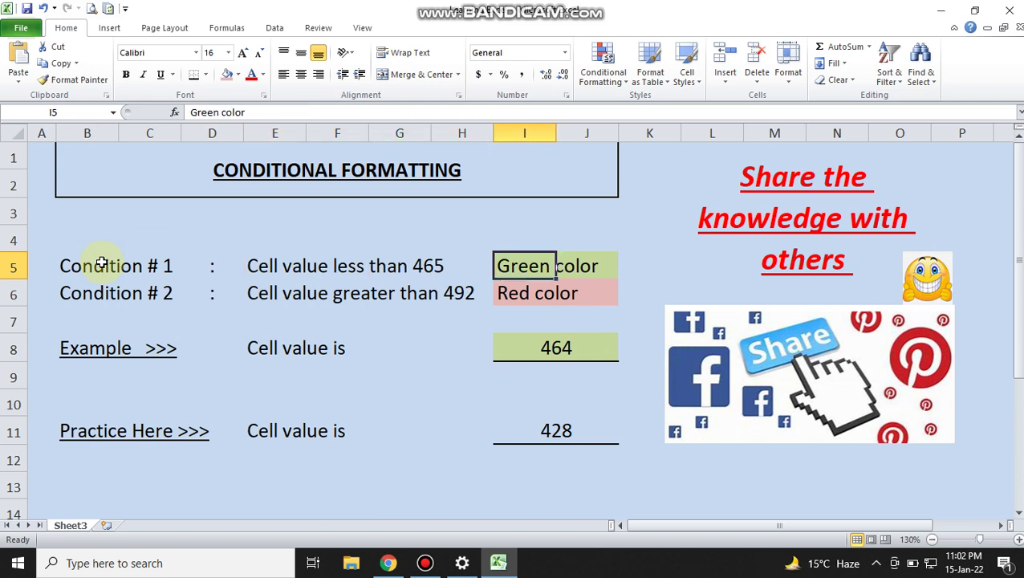
Review the Condition # 2 row from its label across the rule text to its color cell.
key(Down)
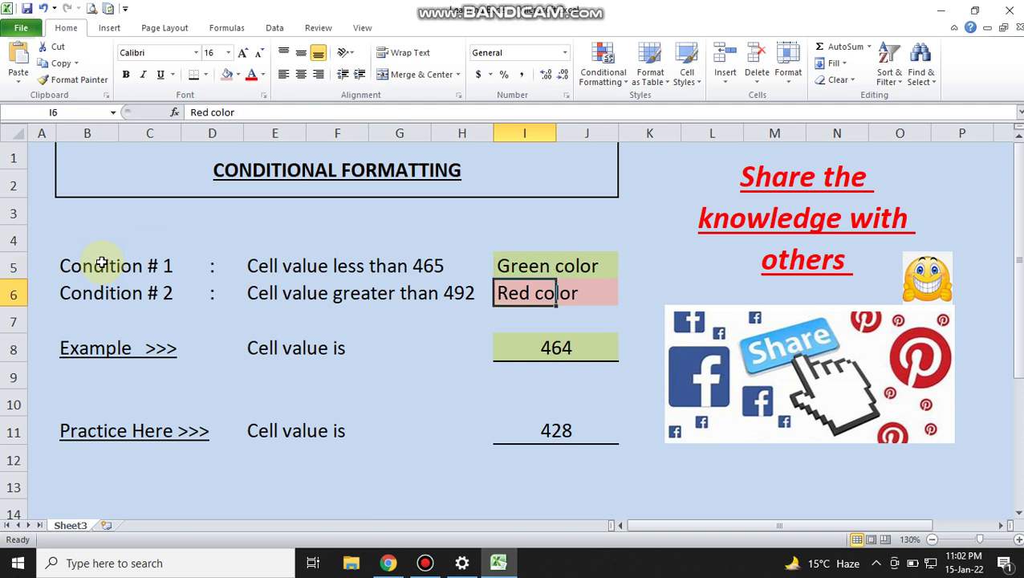
key(Left)
key(Left)
key(Left)
key(Left)
key(Left)
key(Left)
key(Left)
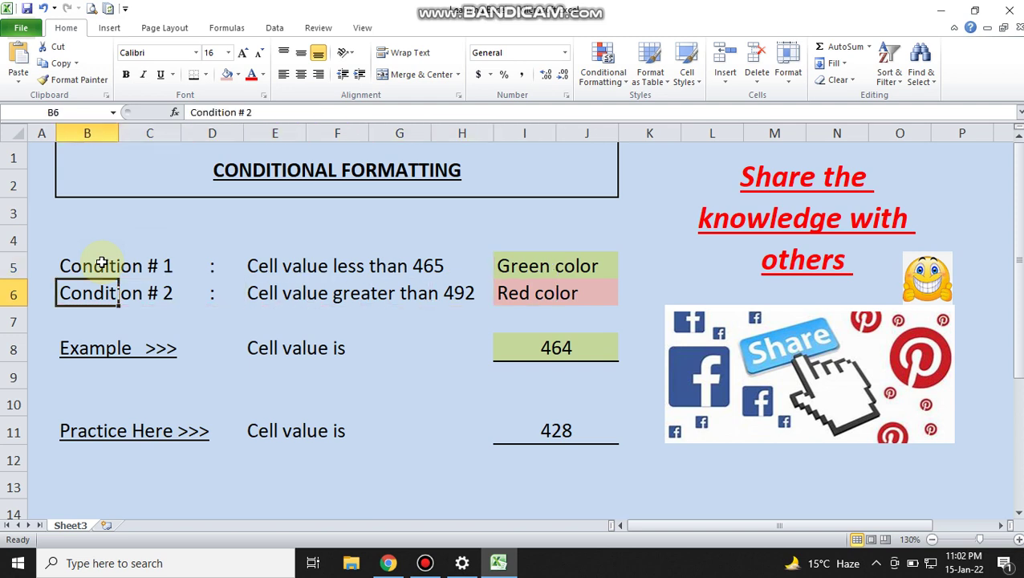
key(Right)
key(Right)
key(Right)
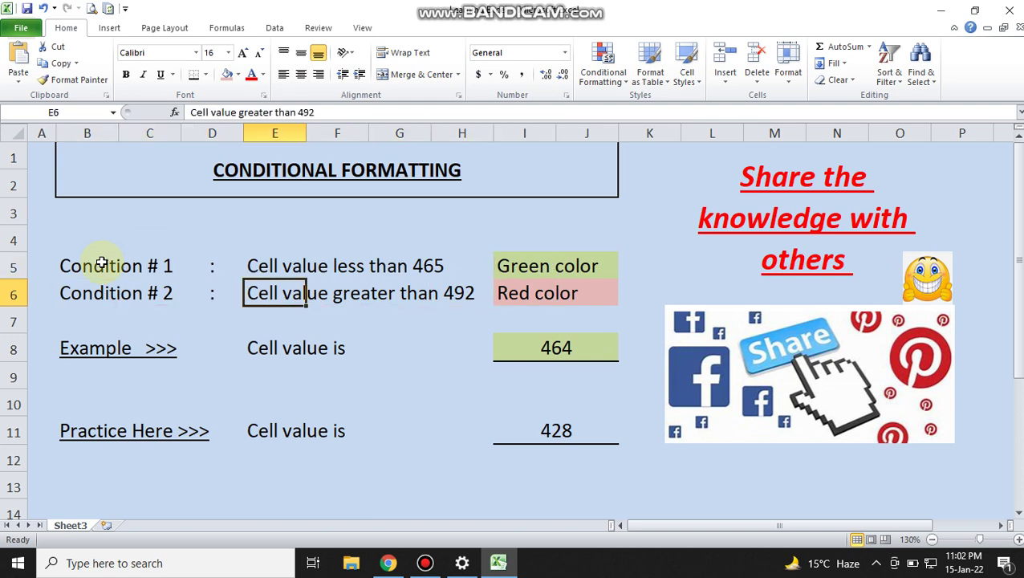
key(Right)
key(Right)
key(Right)
key(Right)
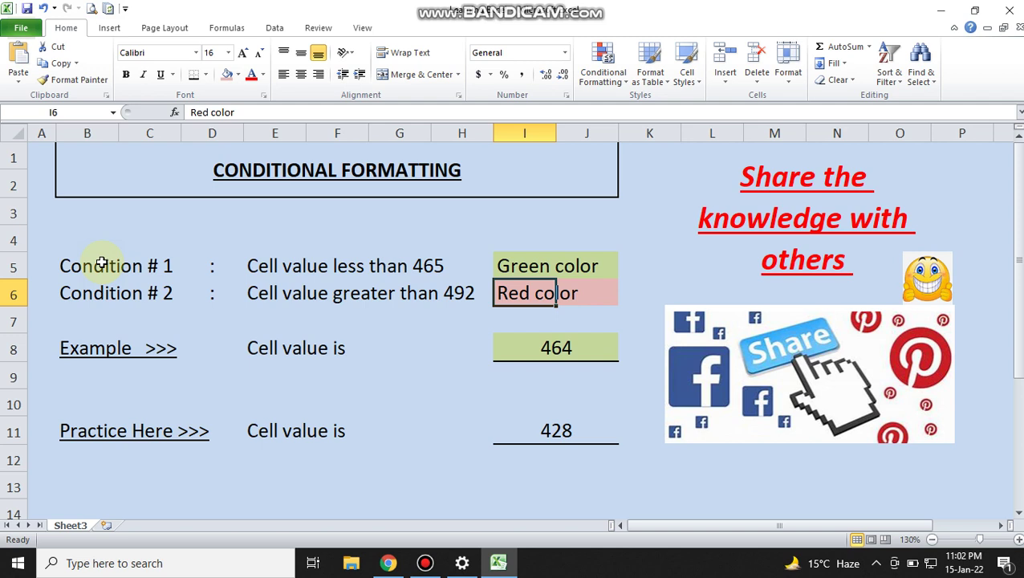
Set the Example row's value in cell I8 to 466 to test the existing conditional formatting.
key(Down)
key(Down)
key(Left)
key(Left)
key(Left)
key(Left)
key(Left)
key(Left)
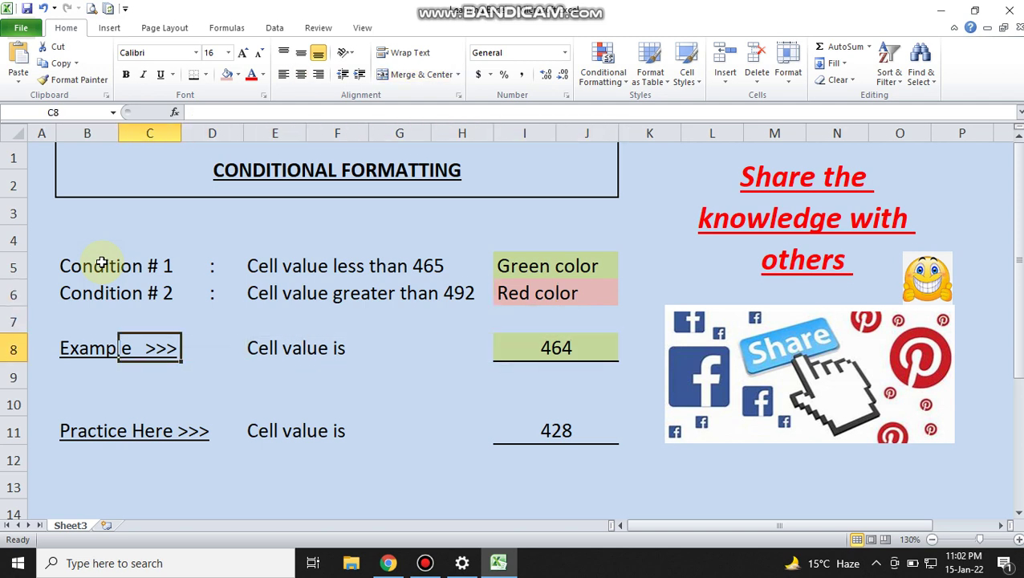
key(Right)
key(Right)
key(Right)
key(Right)
key(Right)
key(Right)
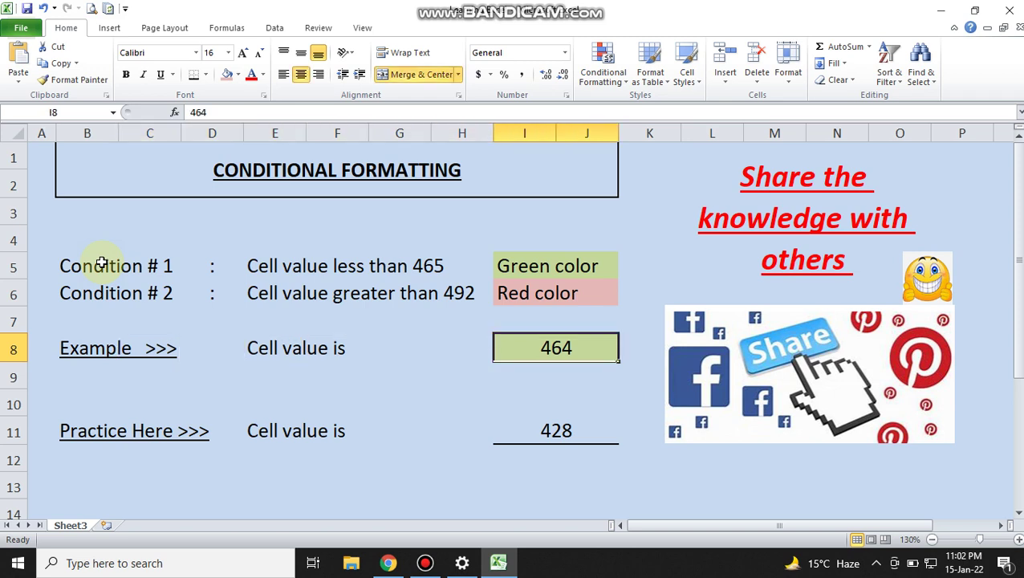
text(4)
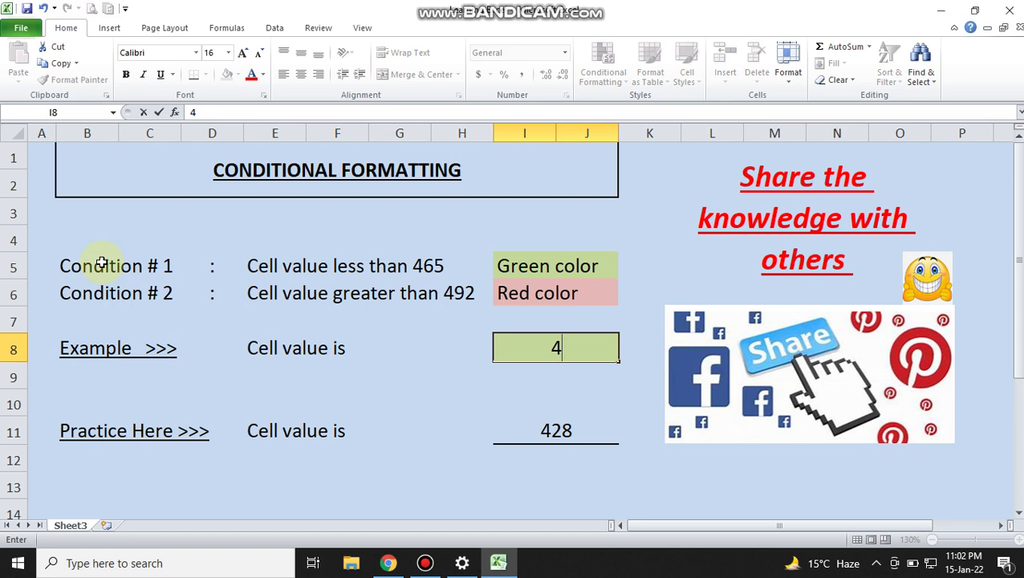
text(6)
key(Return)
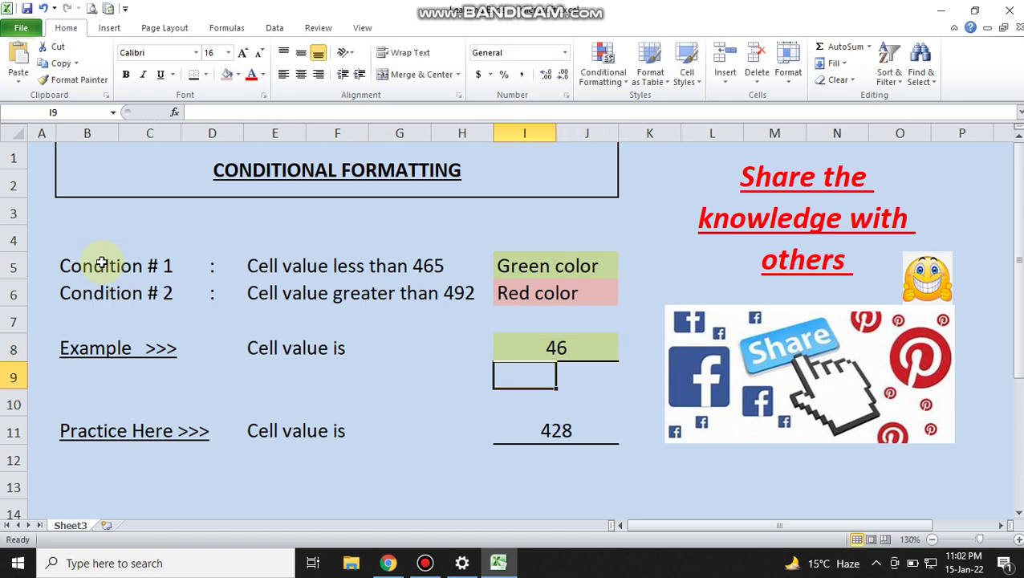
key(Up)
text(466)
key(Return)
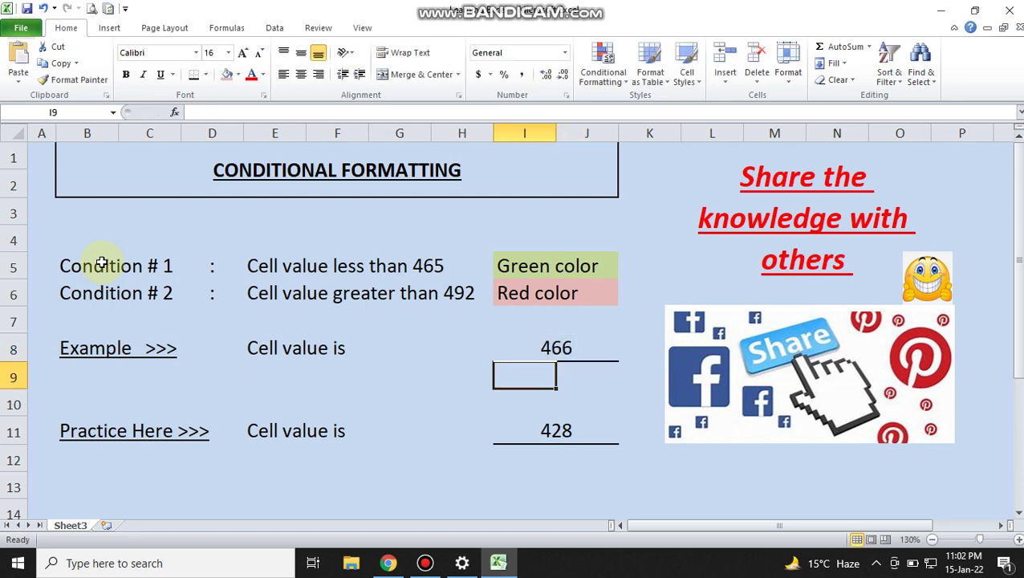
Test the less-than-465 condition by entering 464 and 2 in turn in example cell I8.
key(Up)
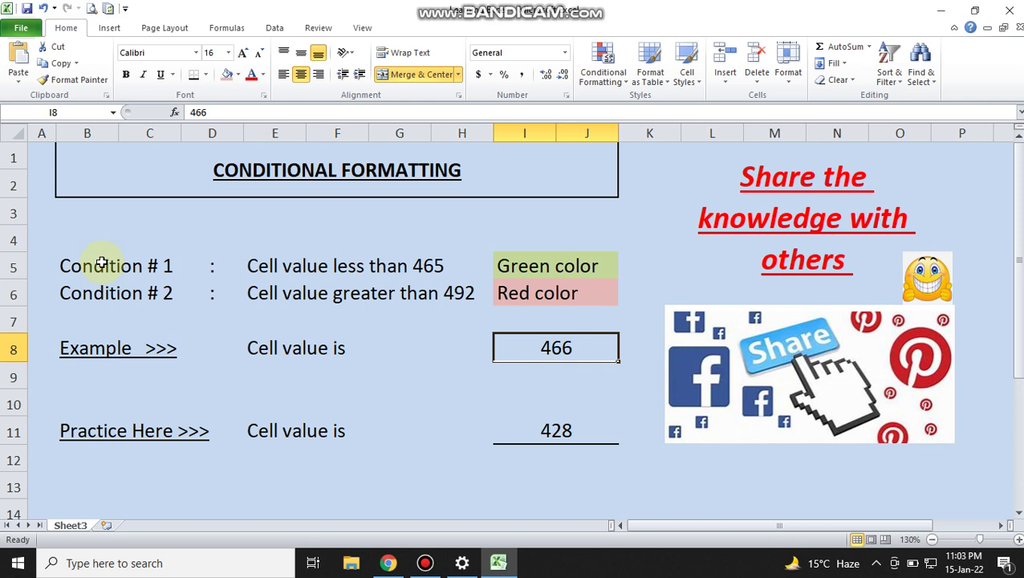
text(464)
key(Return)
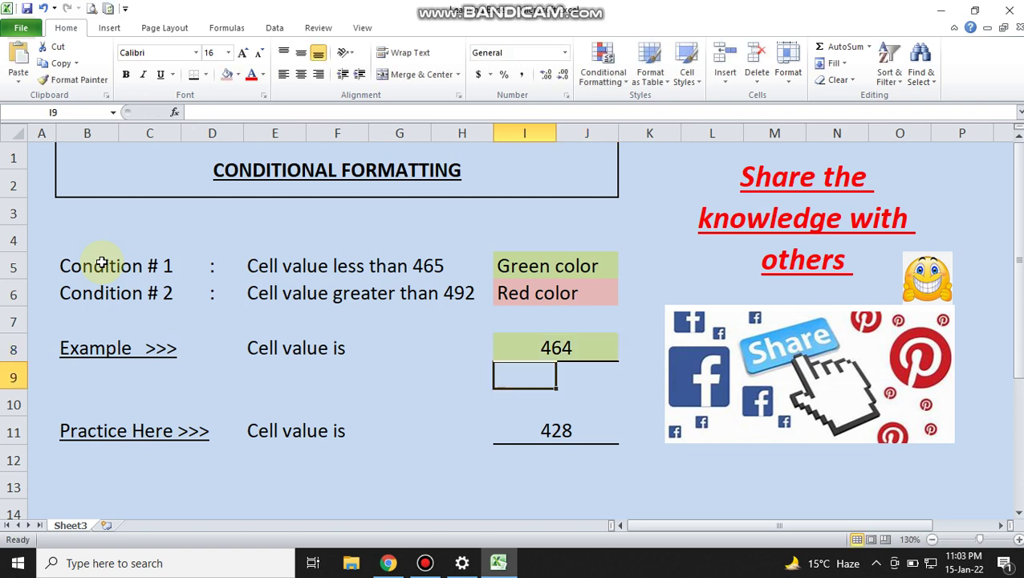
key(Up)
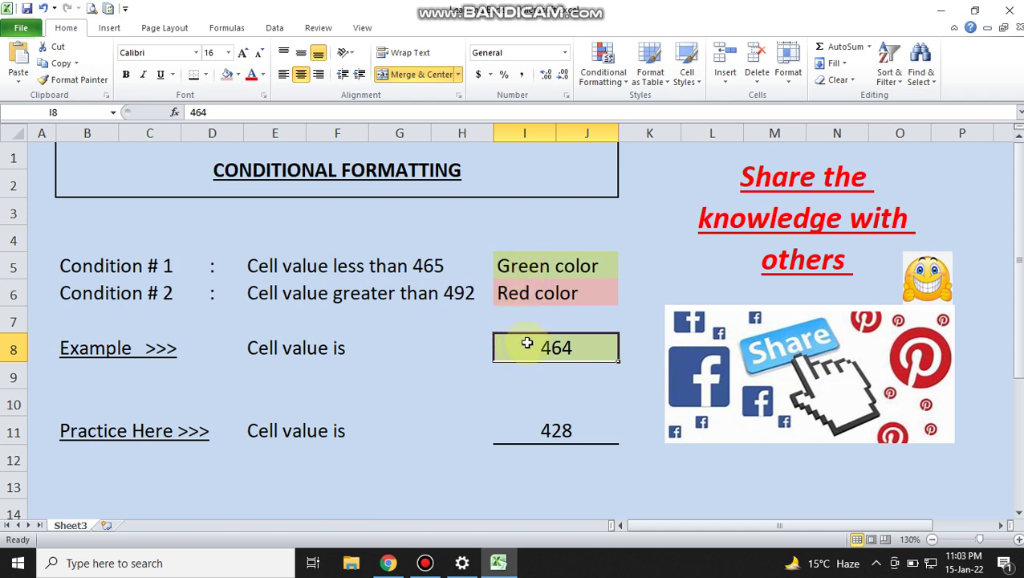
text(2)
key(Return)
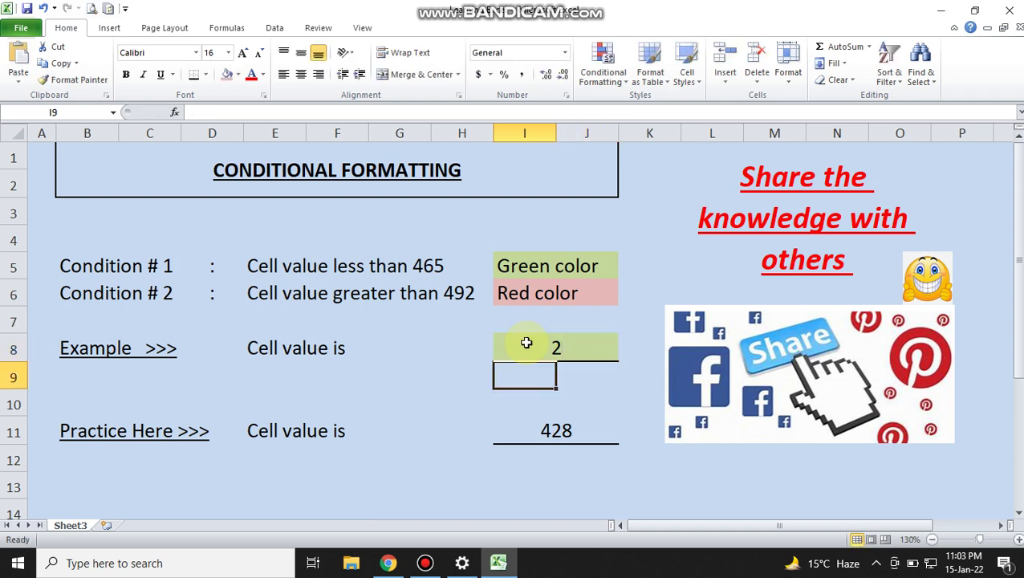
Set example cell I8 to 493 to test the greater-than-492 condition.
click(525, 343)
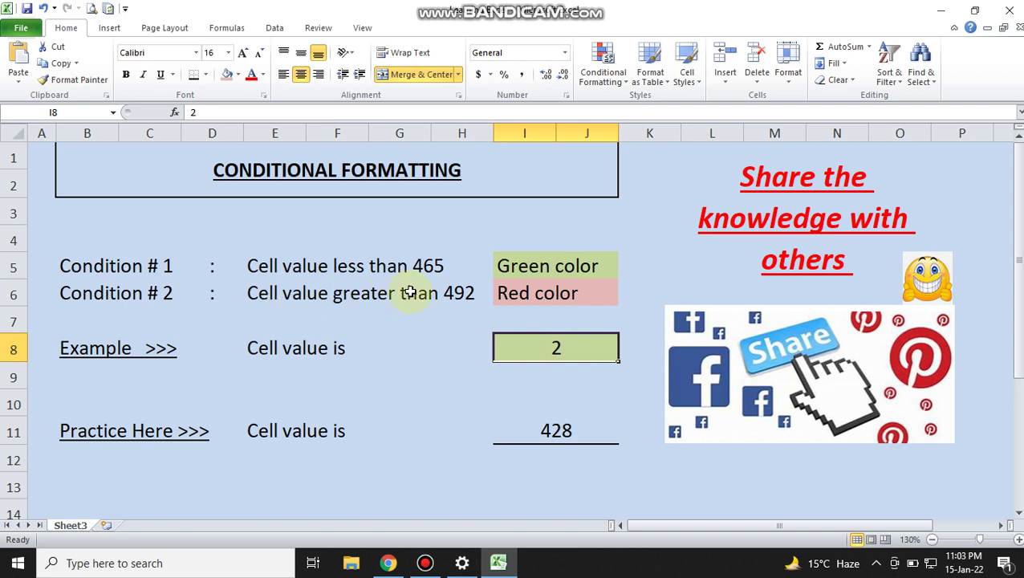
click(500, 295)
click(507, 339)
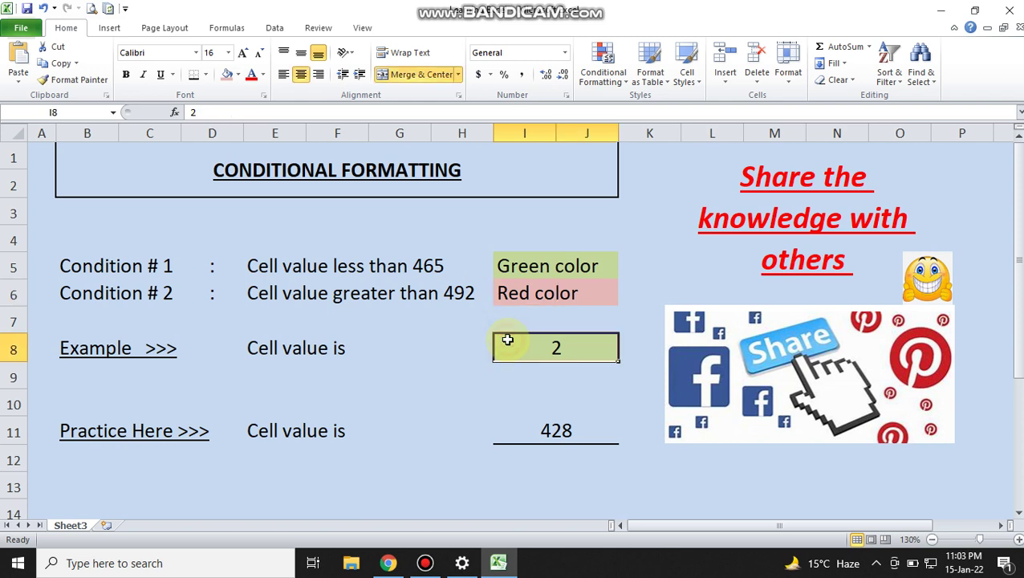
text(493)
key(Return)
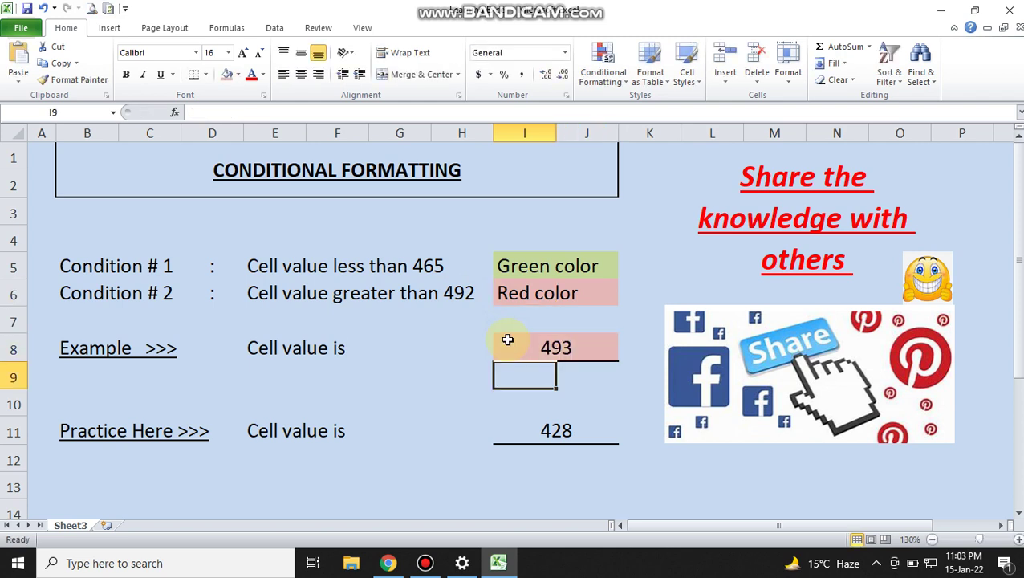
Enter the larger values 495 and 1000 in turn in example cell I8.
click(507, 339)
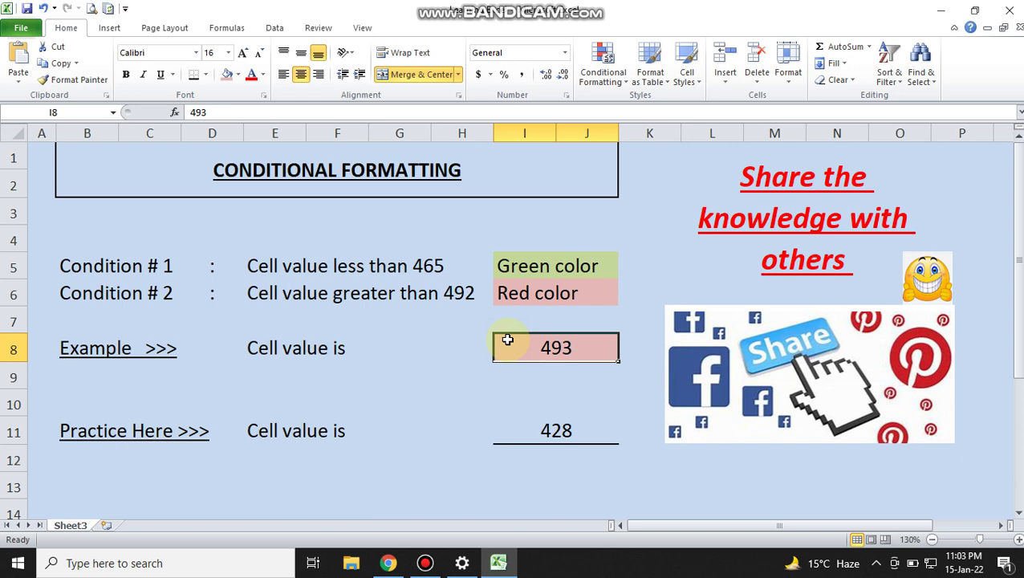
text(495)
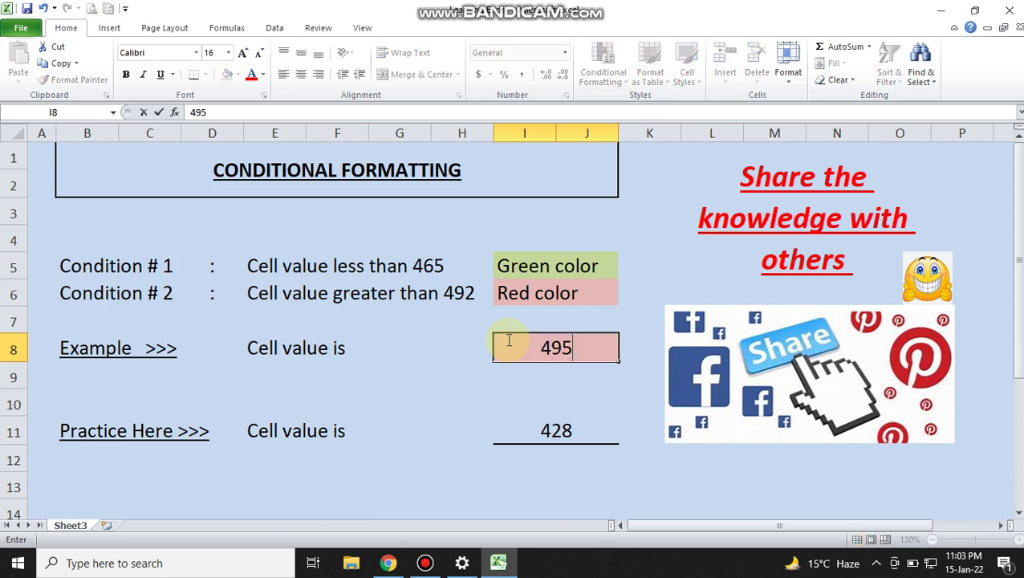
key(Return)
click(507, 340)
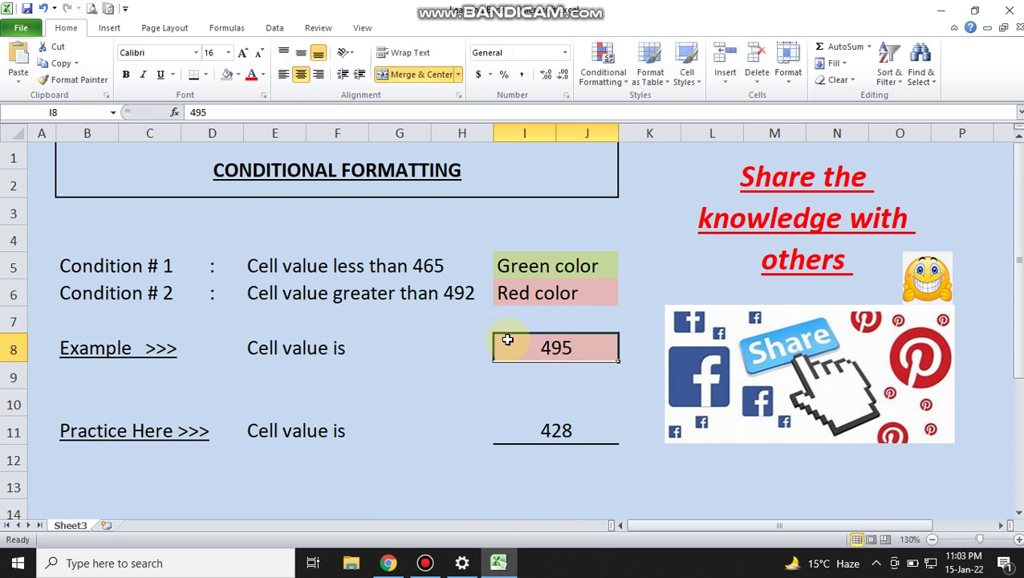
text(1000)
key(Return)
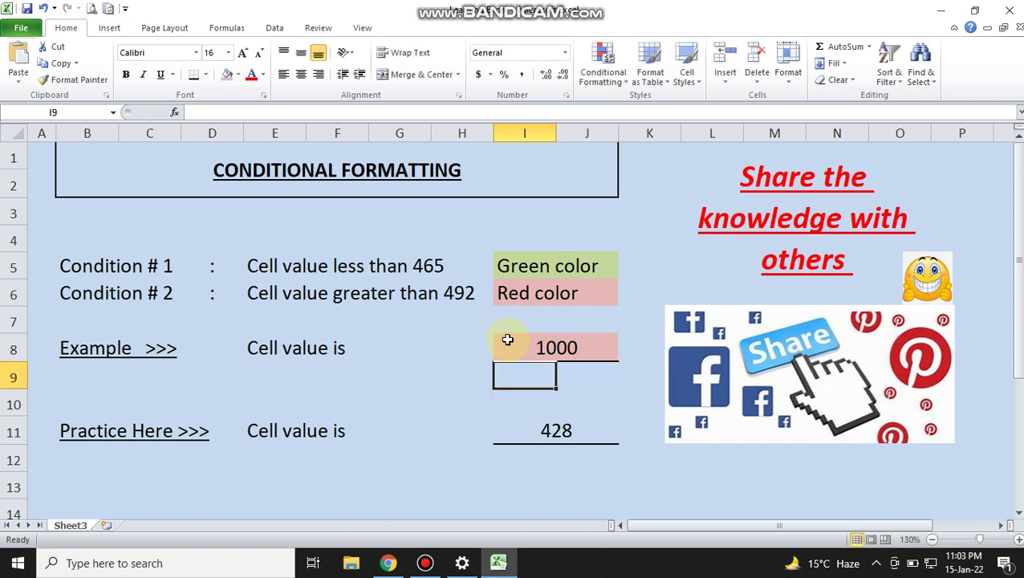
Set example cell I8 to 491, a value between the two condition limits.
click(507, 339)
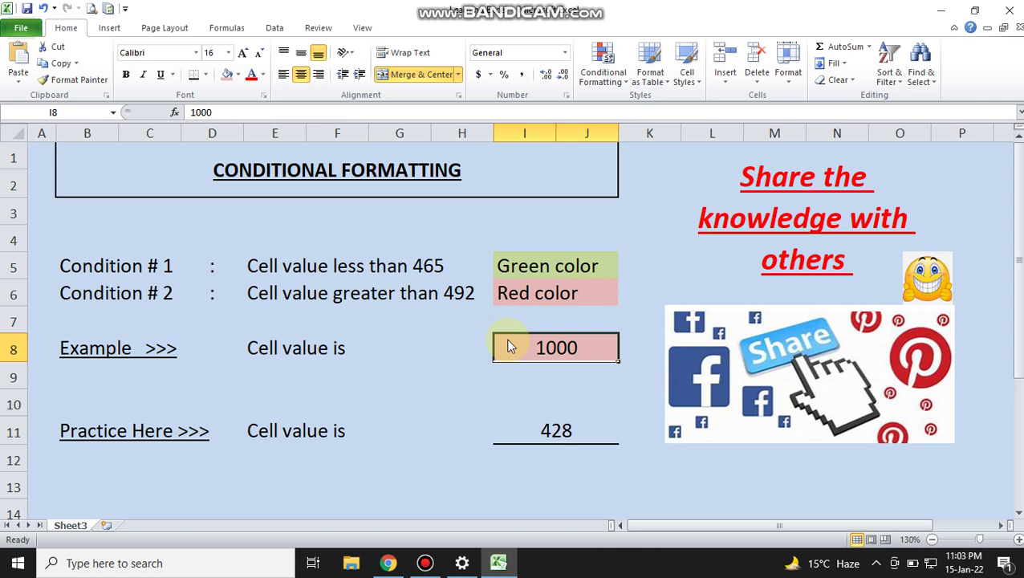
text(491)
key(Return)
click(507, 339)
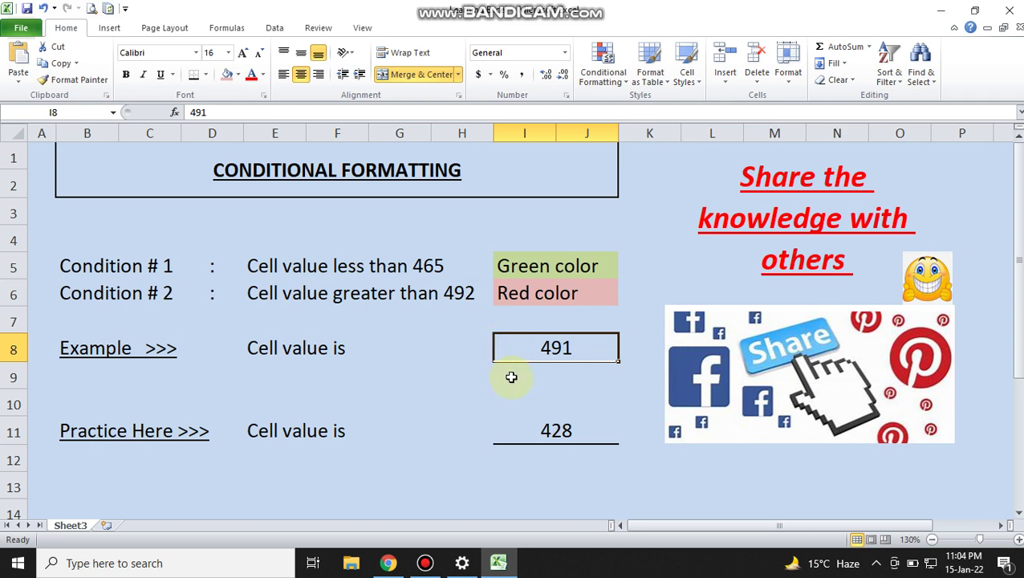
Start a new conditional formatting rule for practice cell I11 with the rule type "Format only cells that contain".
click(520, 431)
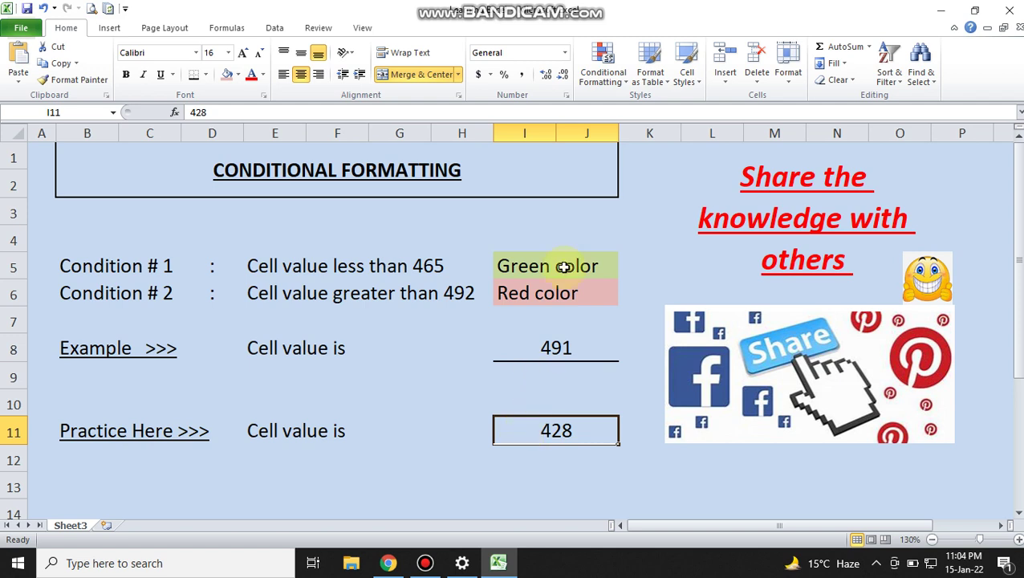
click(573, 231)
click(518, 416)
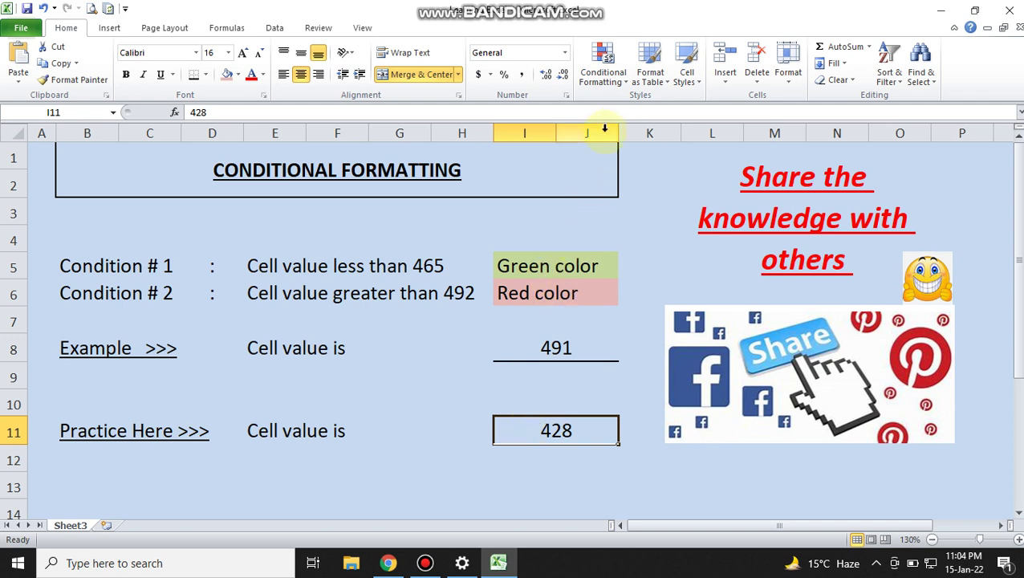
click(603, 80)
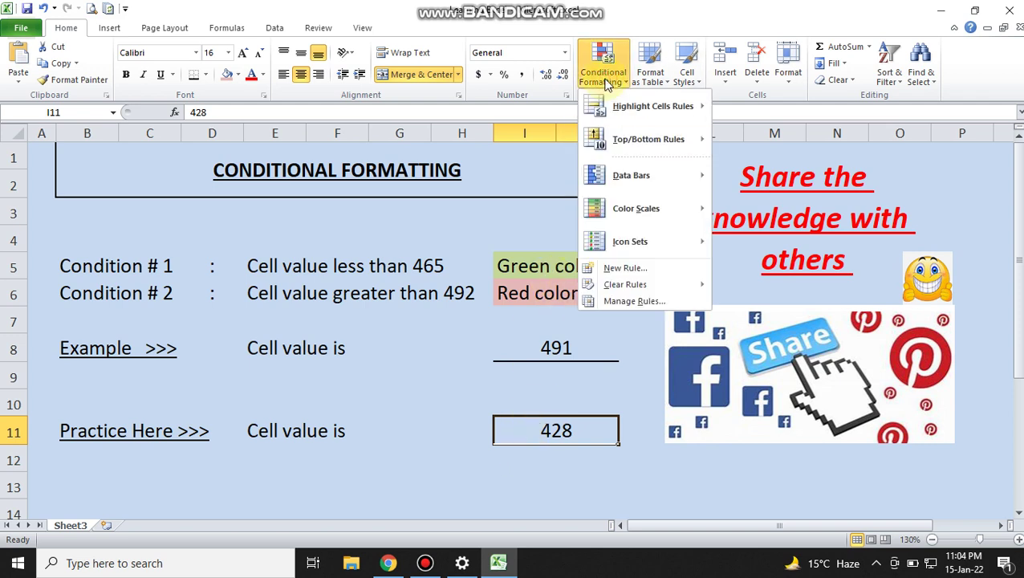
click(612, 267)
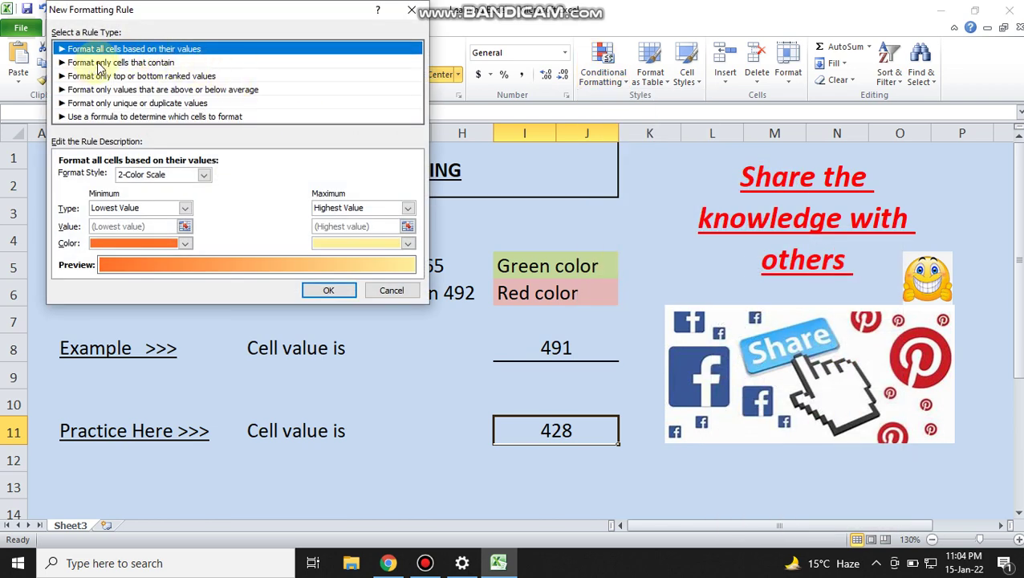
click(100, 64)
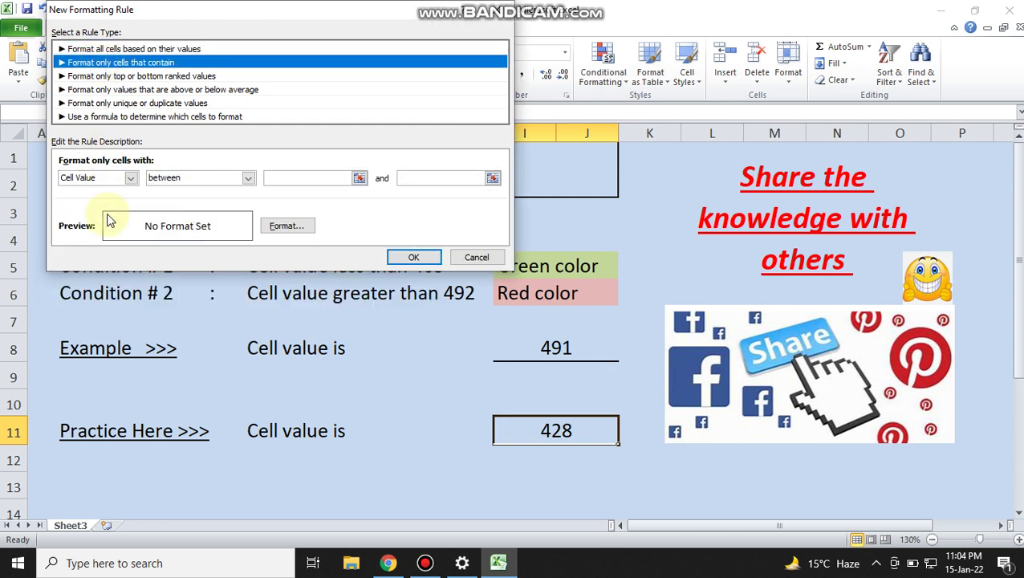
Set the rule's condition to a cell value less than 465.
click(164, 184)
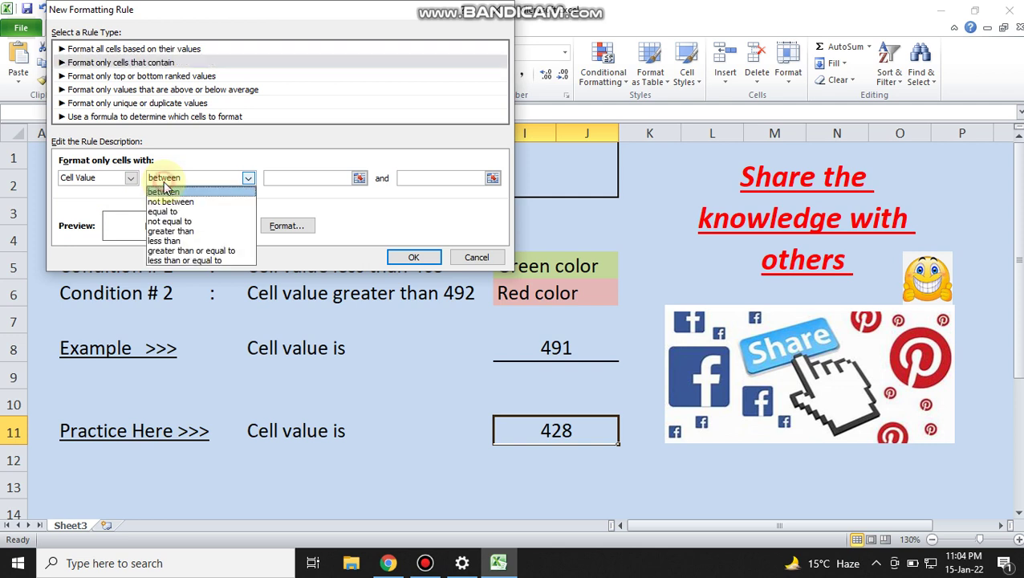
click(163, 241)
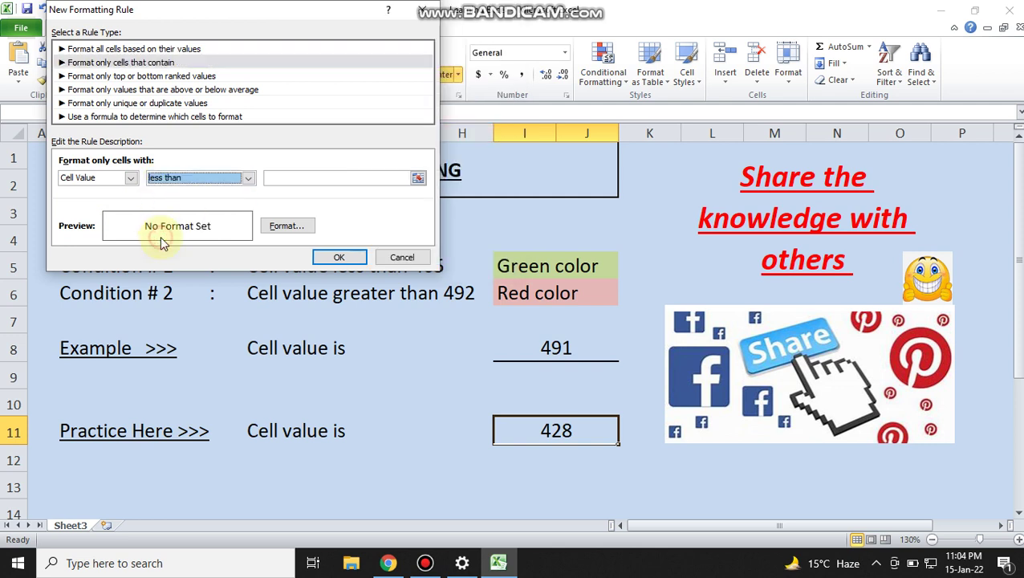
click(281, 177)
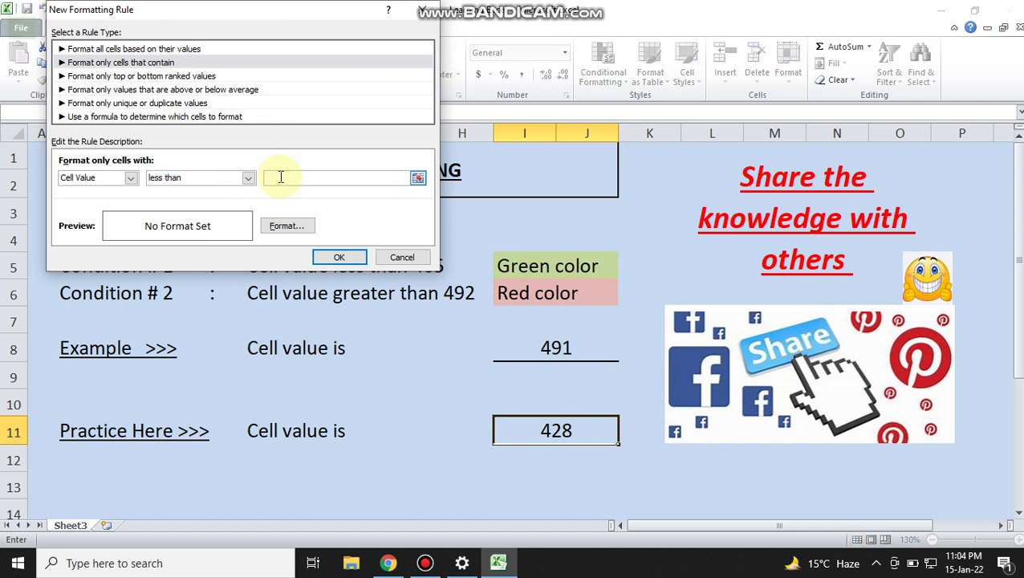
text(465)
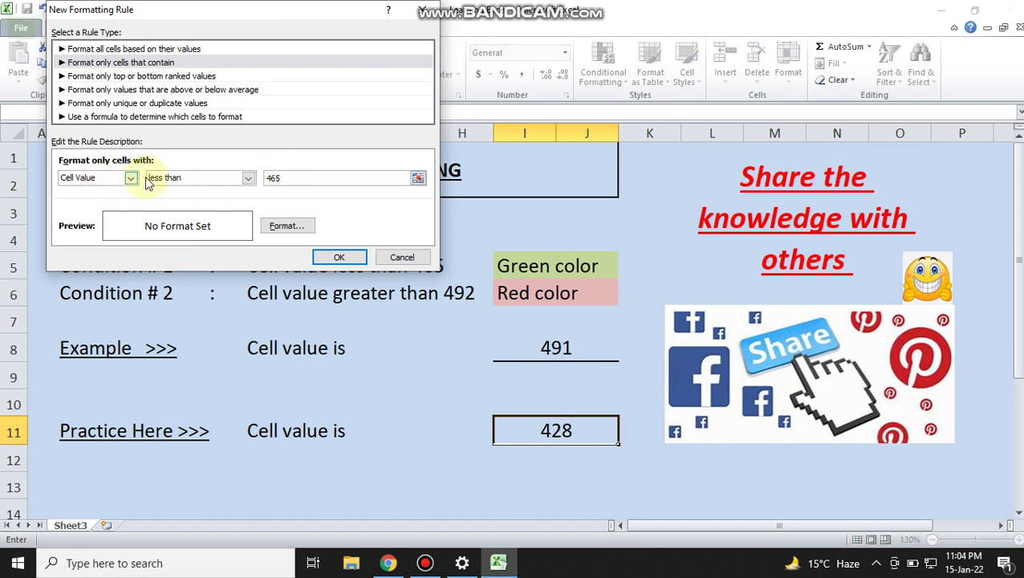
Give the less-than-465 rule a light green fill and apply it to practice cell I11.
click(283, 225)
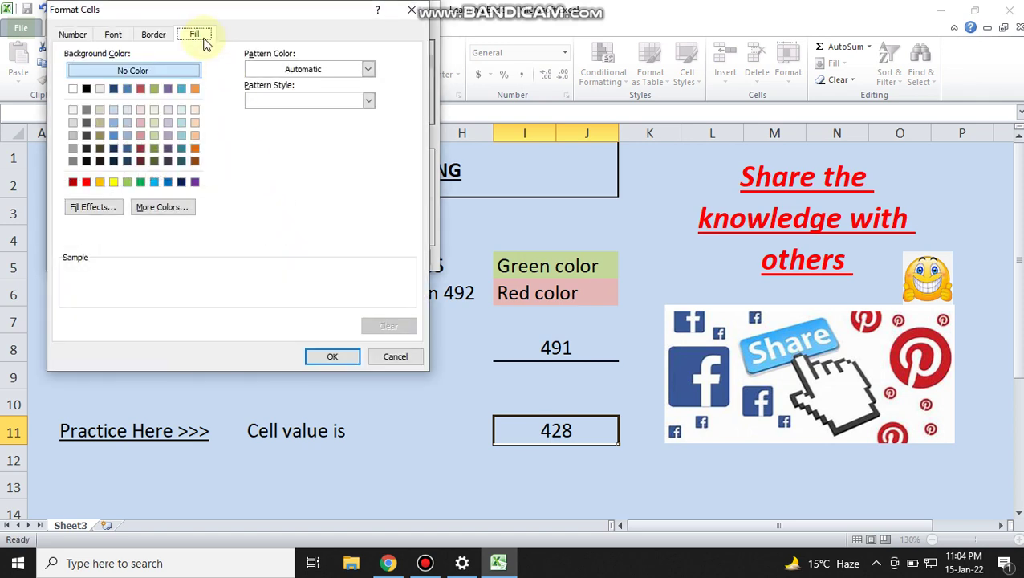
click(151, 136)
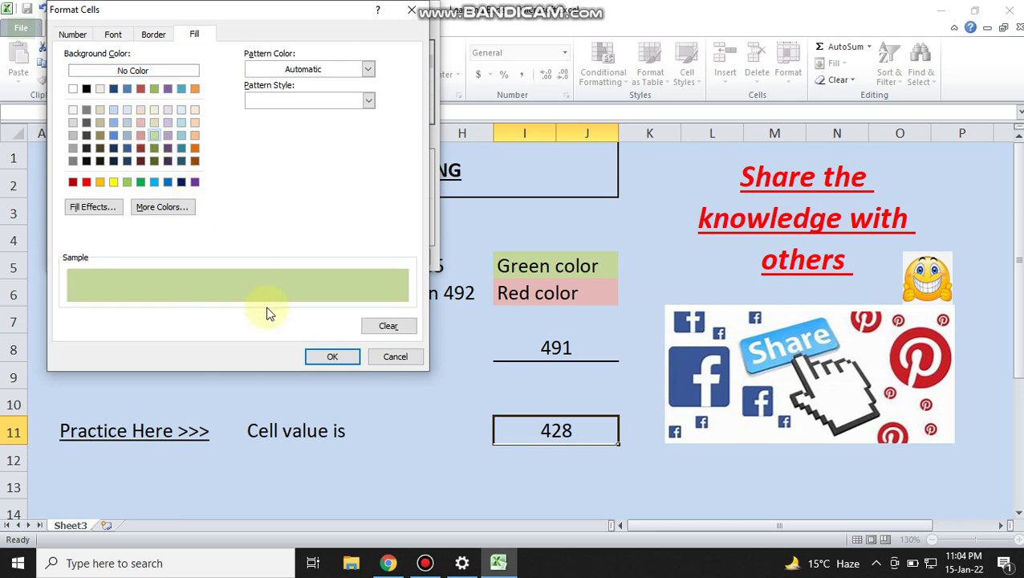
click(317, 356)
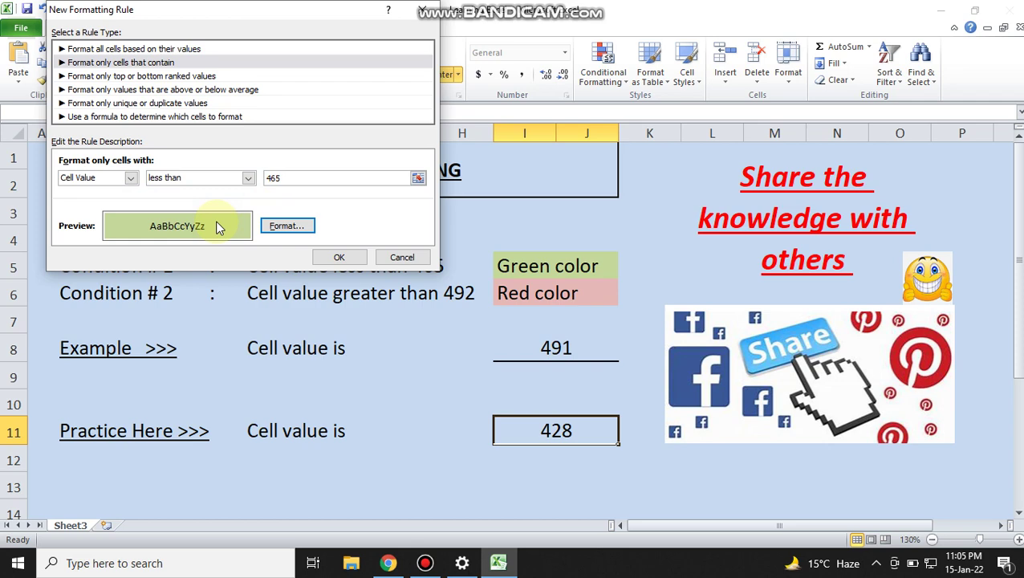
click(330, 258)
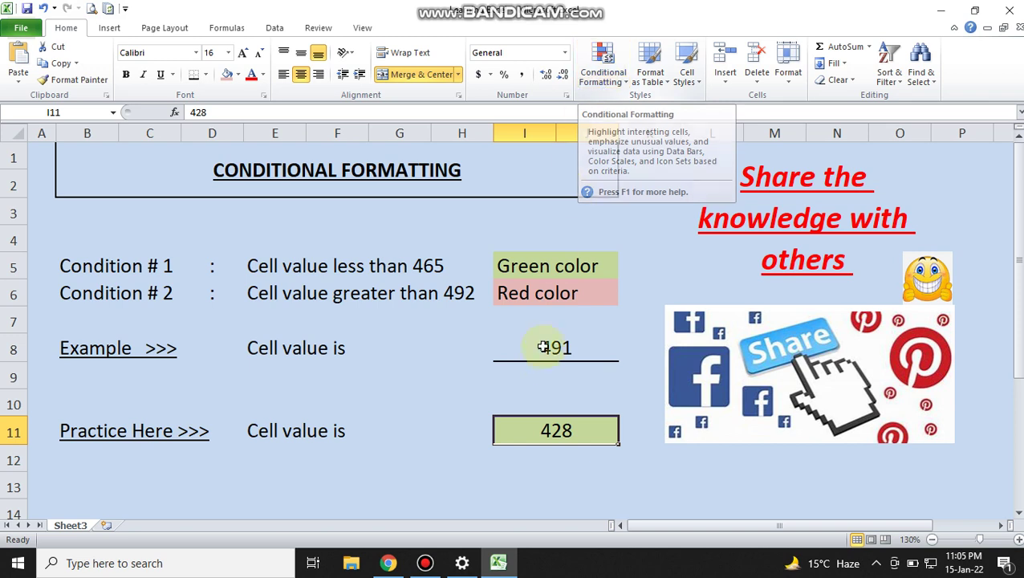
Add a second "Format only cells that contain" rule to cell I11 for a cell value greater than 492.
click(598, 79)
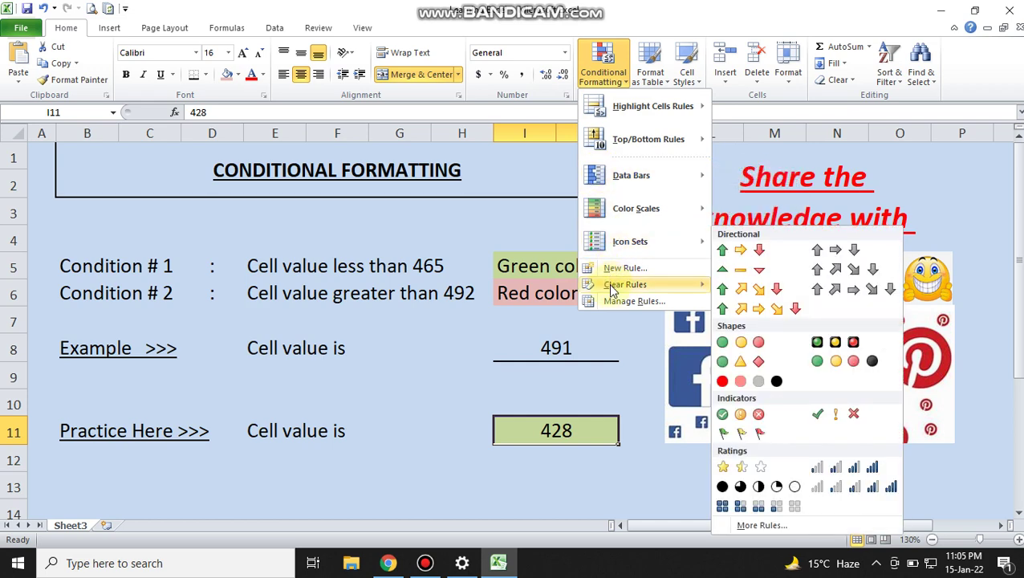
mouse_move(613, 295)
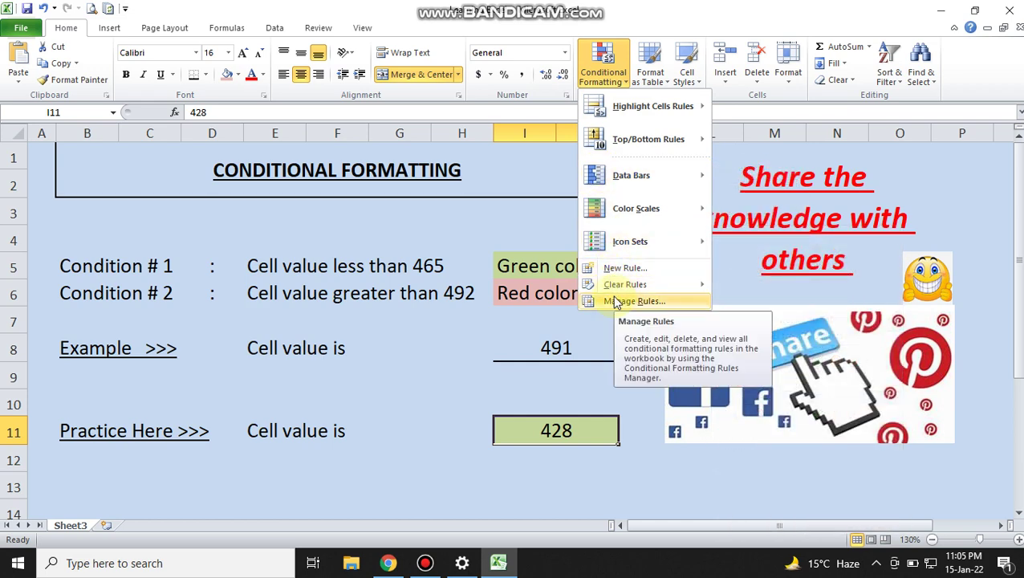
click(615, 300)
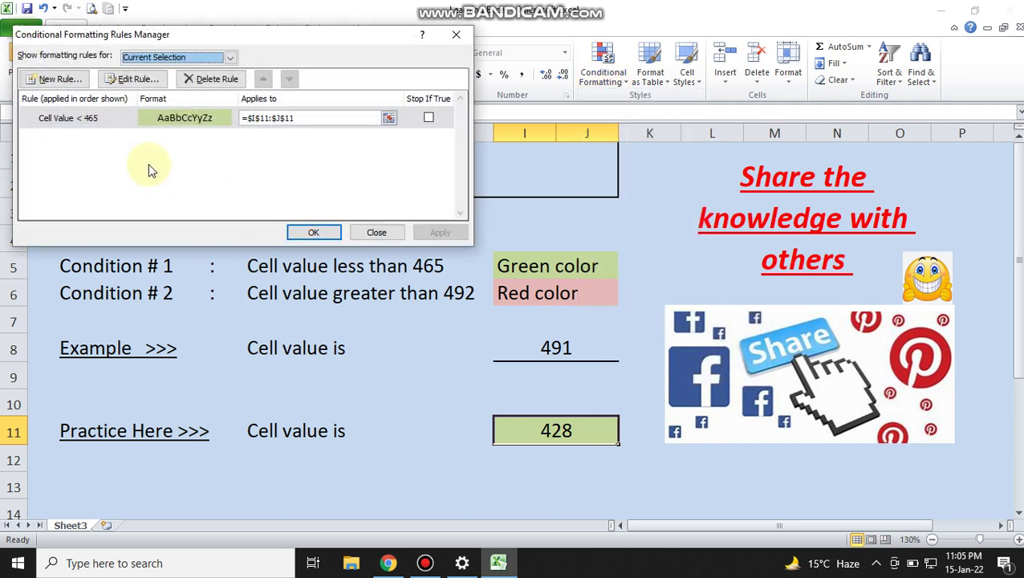
click(52, 80)
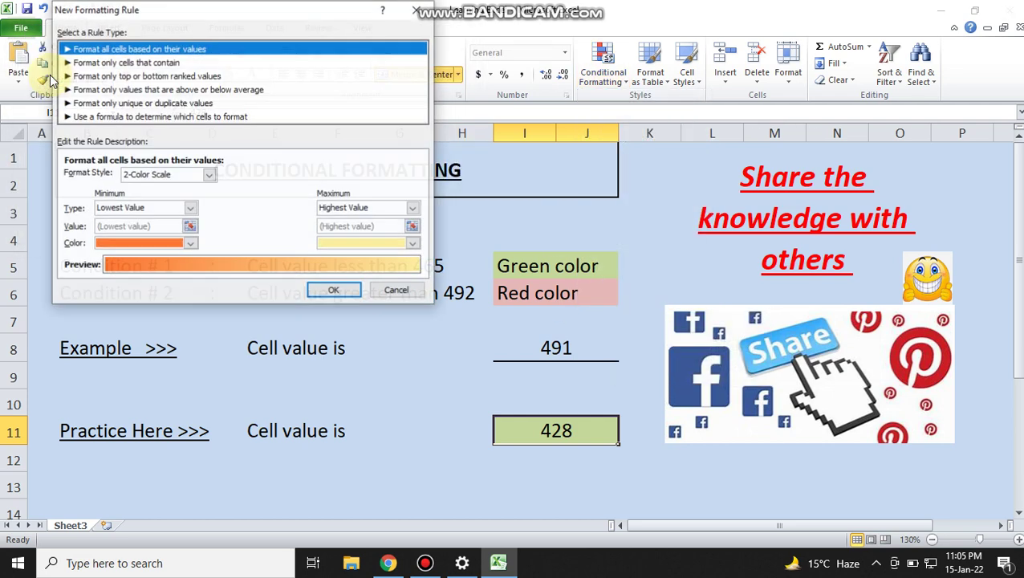
click(102, 62)
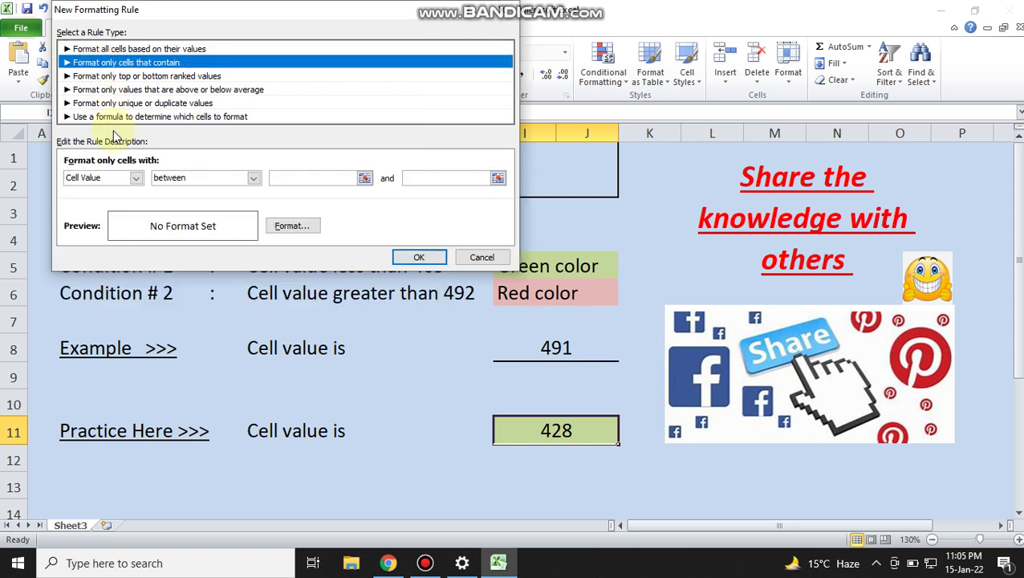
click(175, 184)
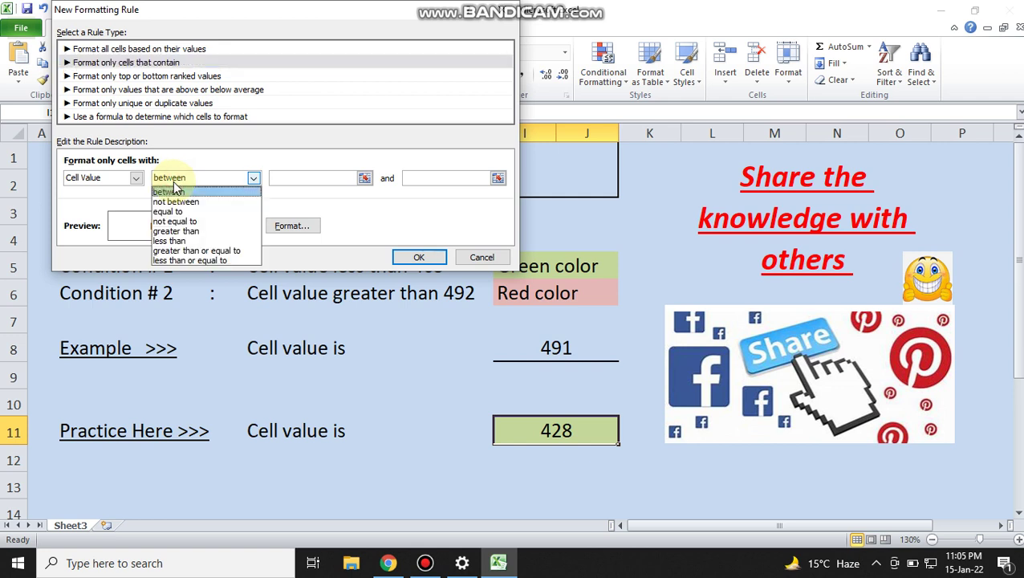
click(176, 231)
click(275, 178)
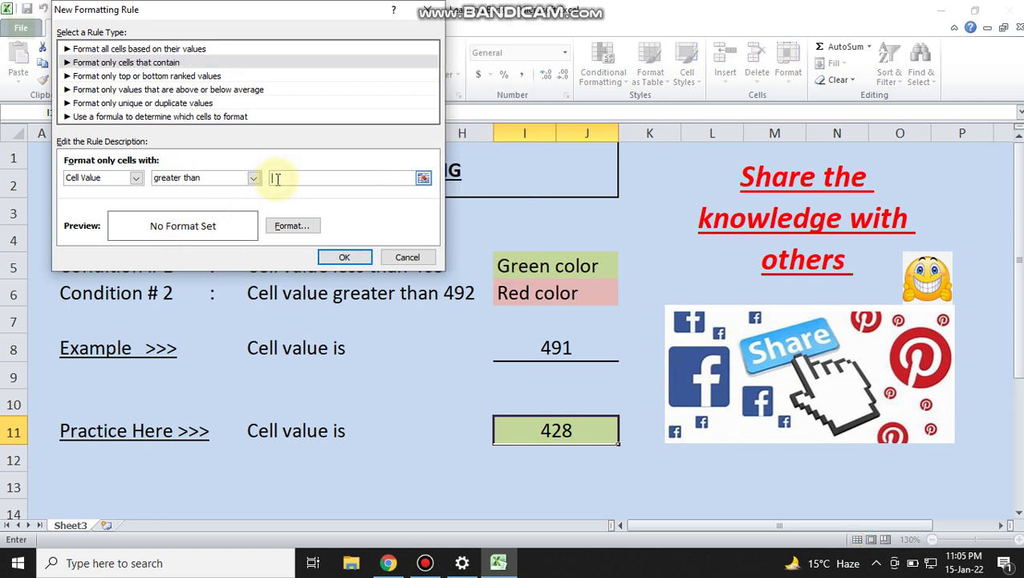
text(492)
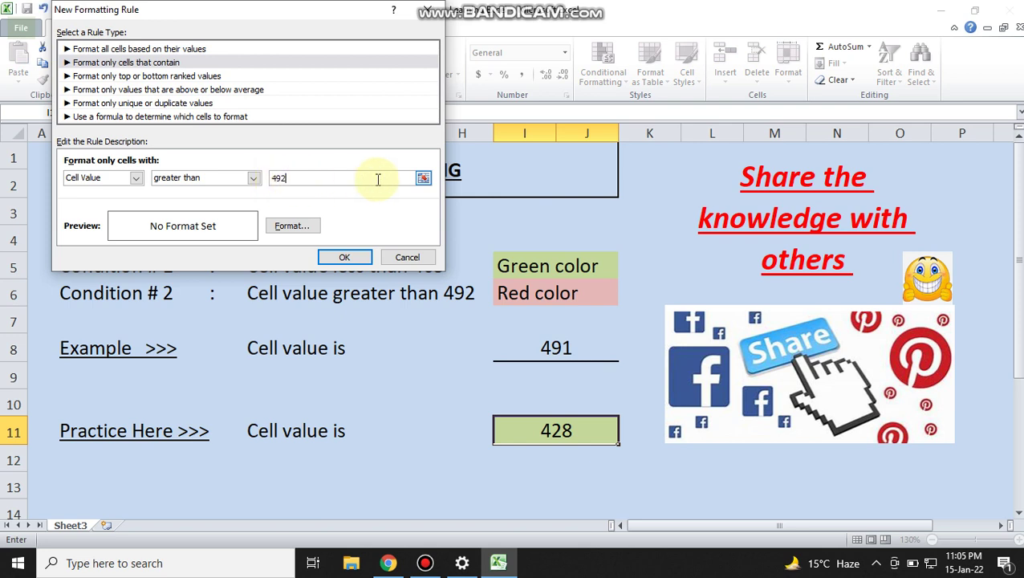
Give the greater-than-492 rule a light red fill and apply the rules to cell I11.
click(298, 227)
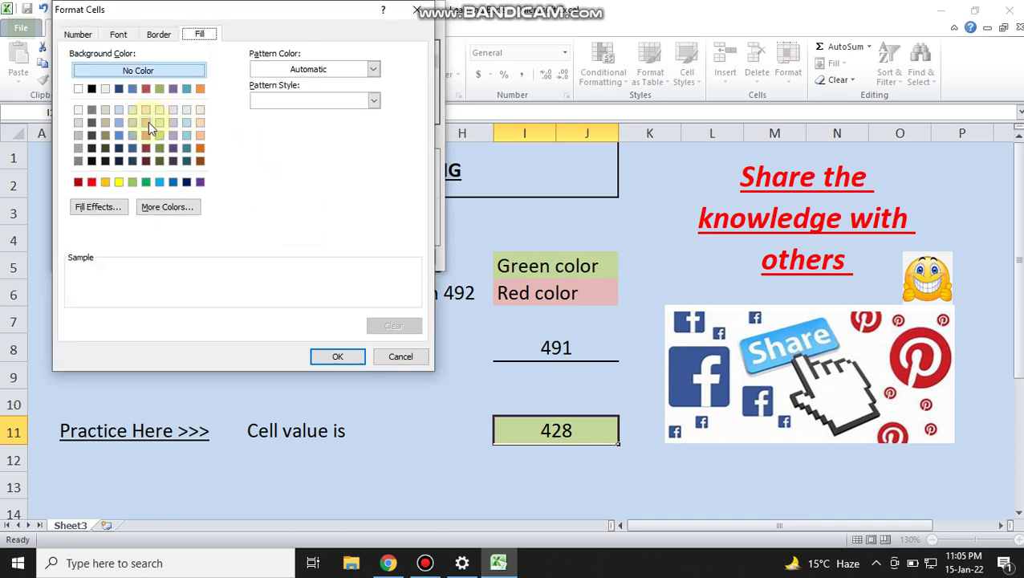
click(148, 122)
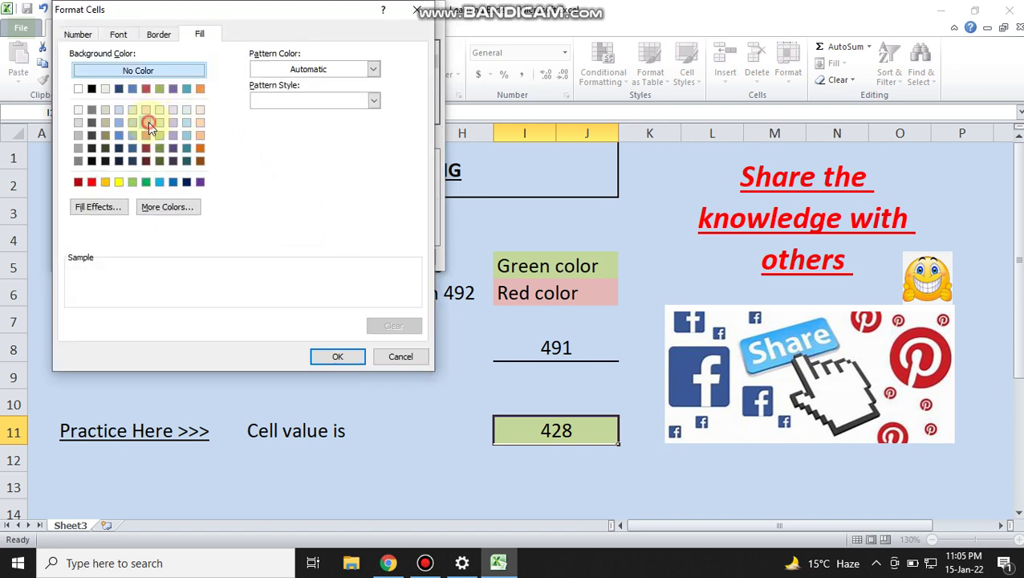
click(324, 356)
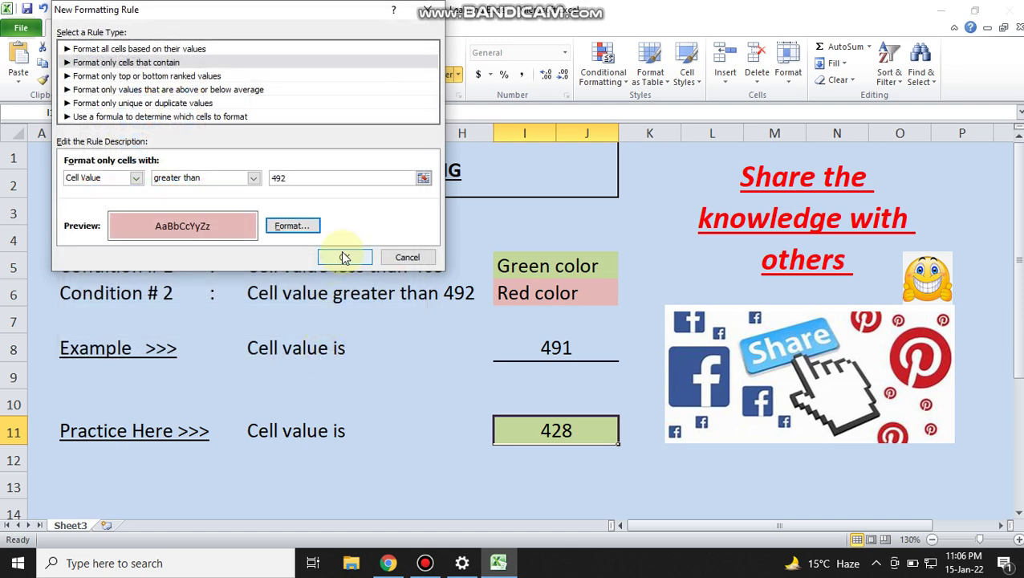
click(344, 256)
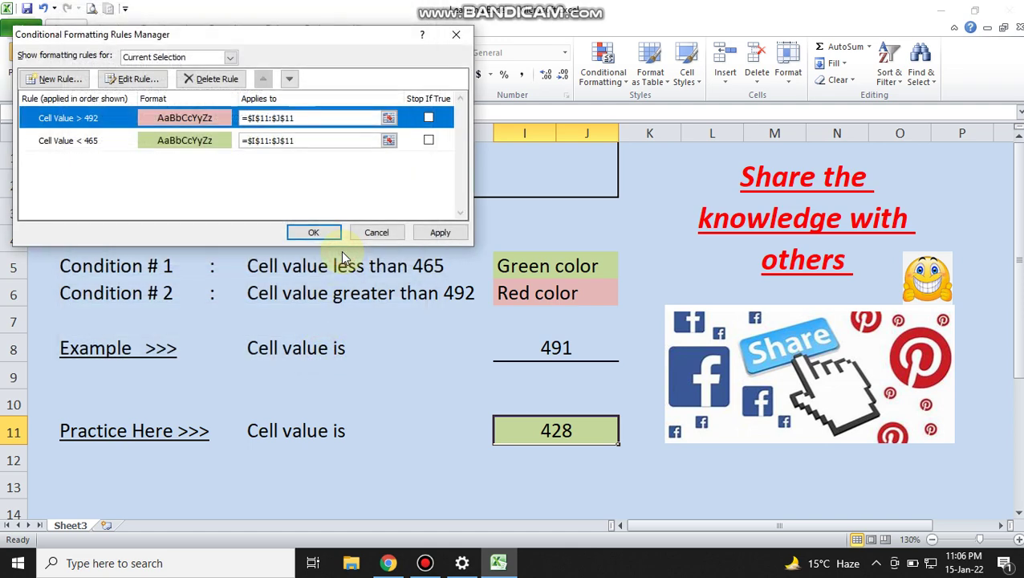
click(437, 233)
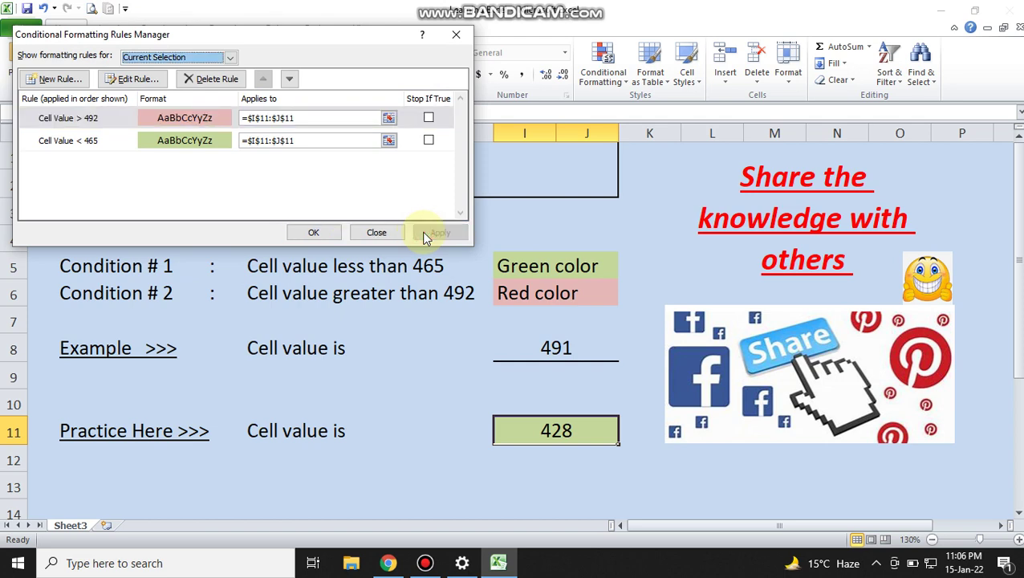
click(321, 230)
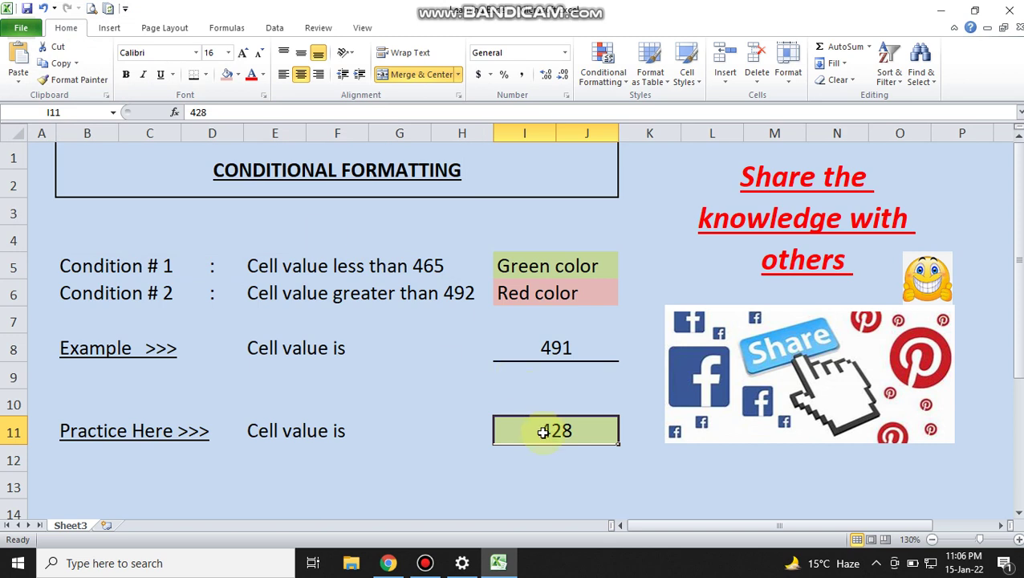
Test both rules by entering 493 and 460 in turn in practice cell I11.
text(493)
key(Return)
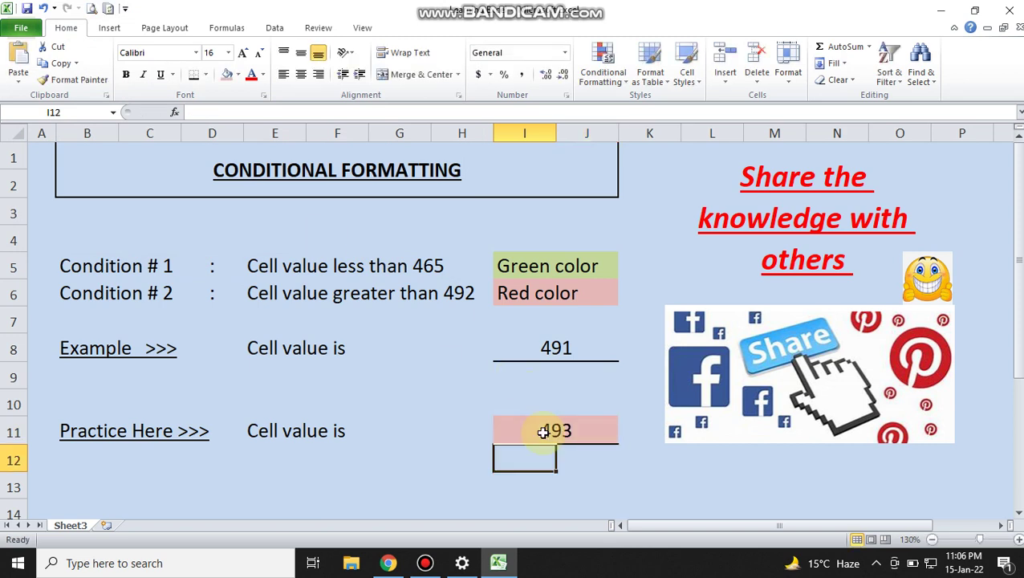
click(544, 432)
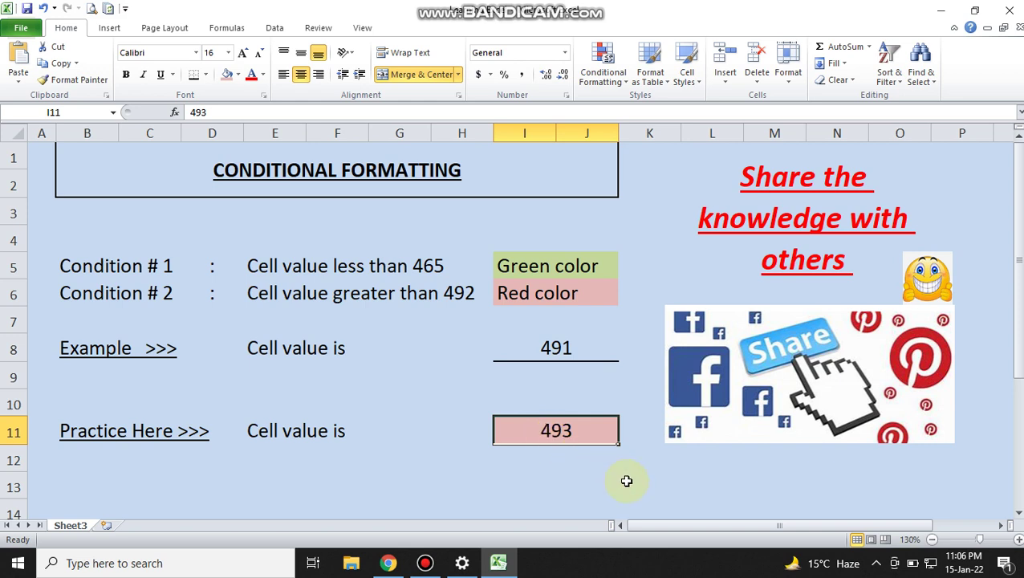
text(460)
key(Return)
key(Up)
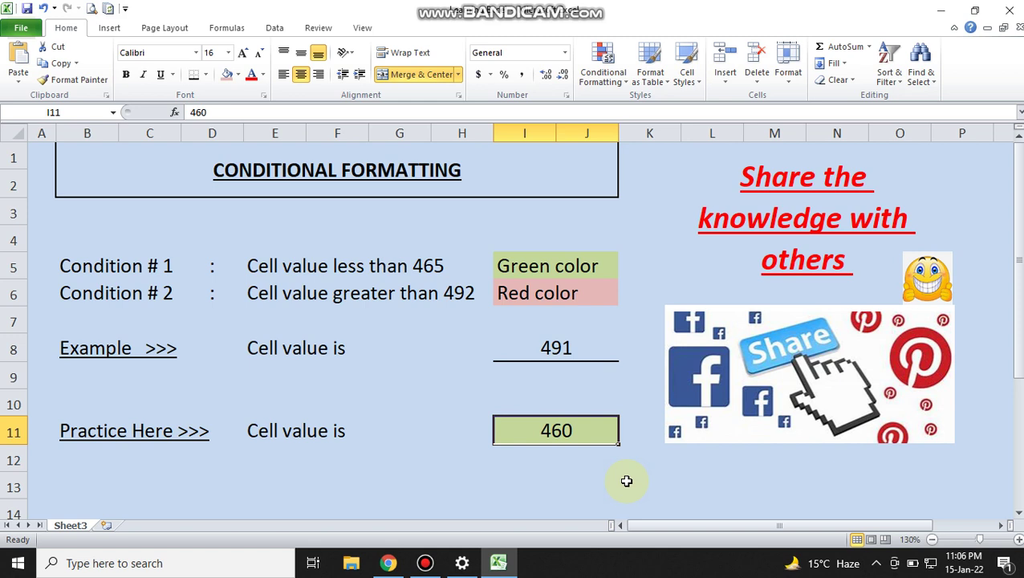
Enter the in-between values 490, 466, 491 and 470 in turn in practice cell I11.
text(490)
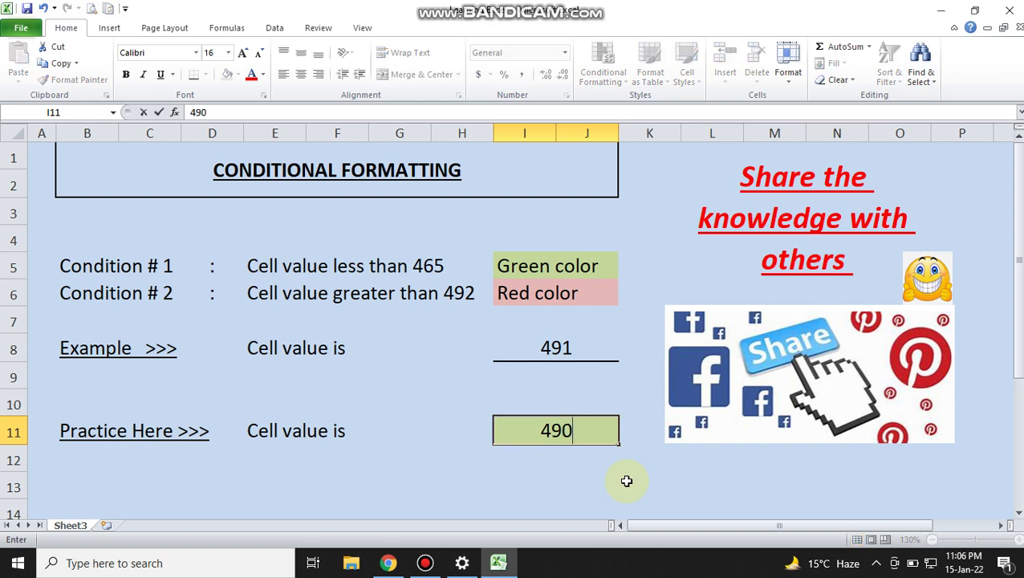
key(Return)
key(Up)
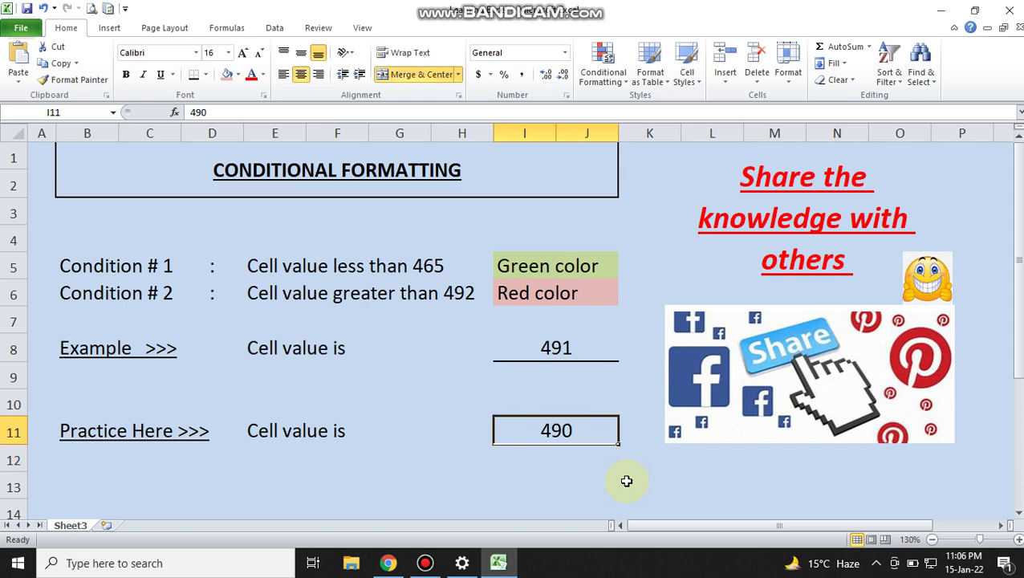
text(466)
key(Return)
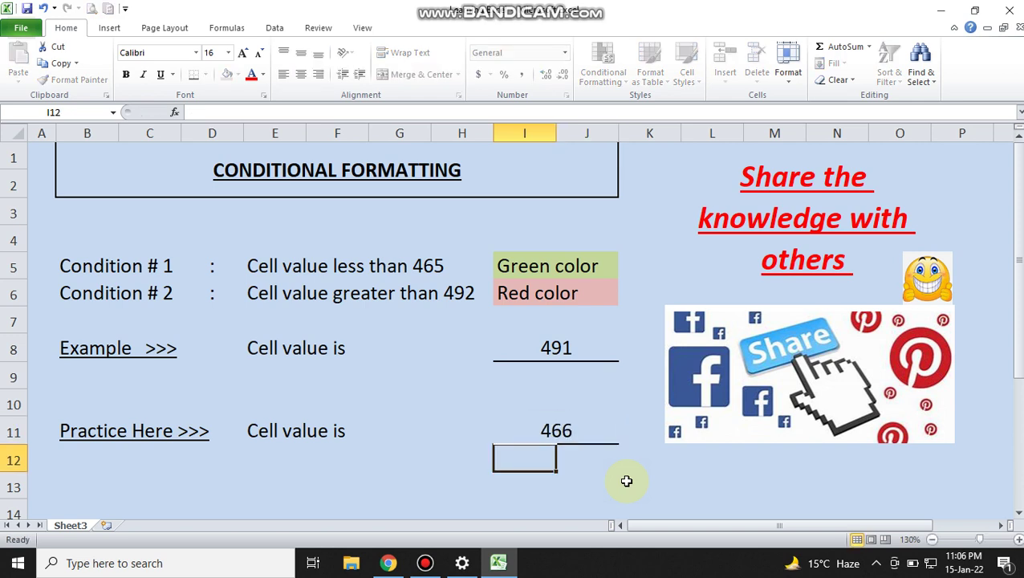
key(Up)
text(491)
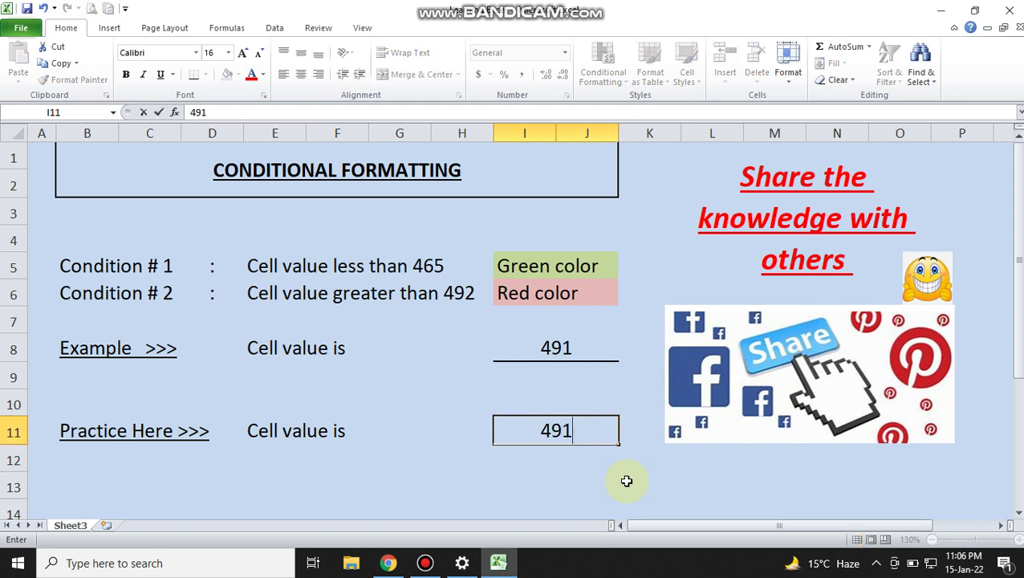
key(Return)
key(Up)
text(470)
key(Return)
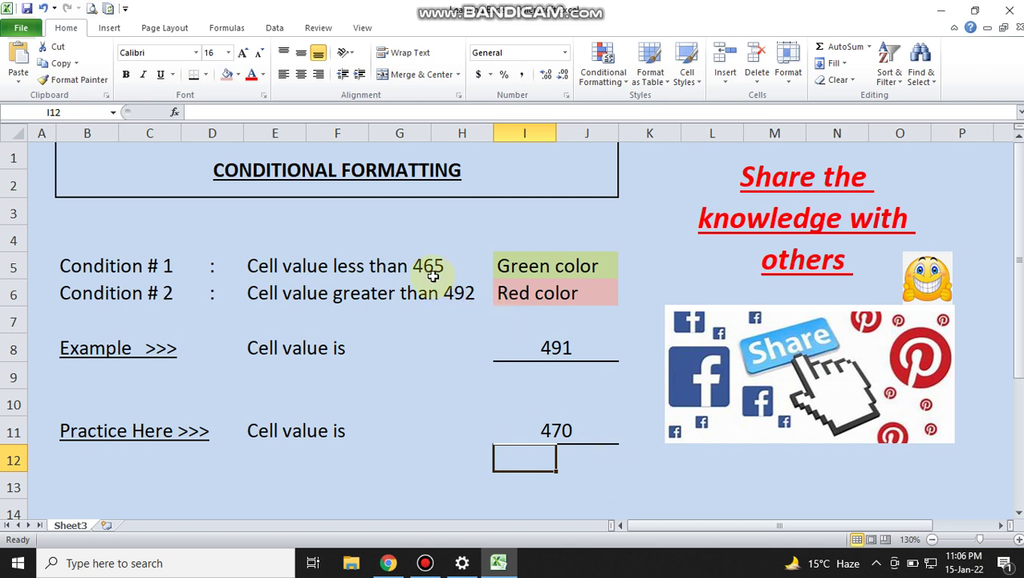
Test practice cell I11 beyond each limit by entering 460 and finally 500.
click(541, 424)
text(460)
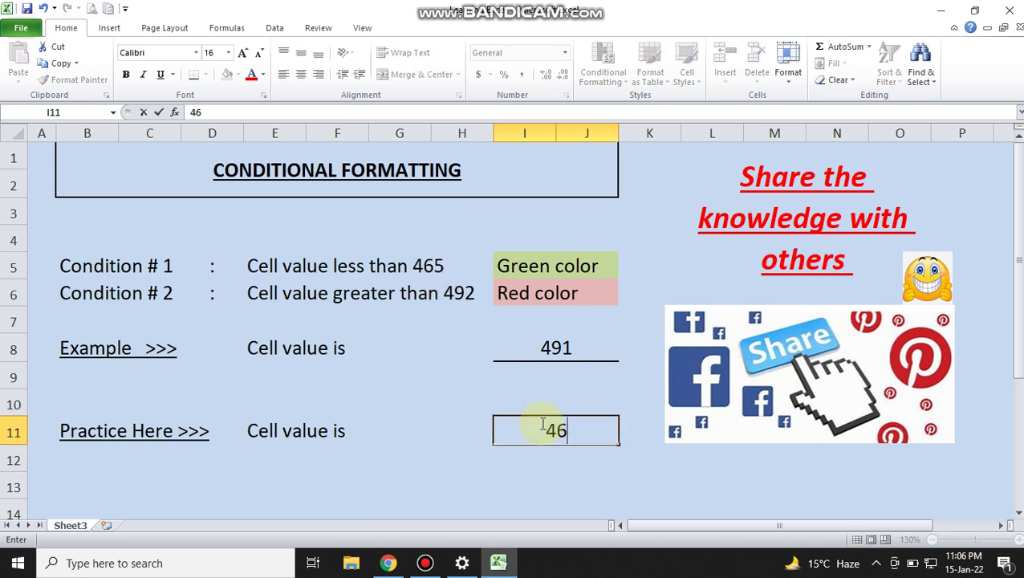
key(Return)
click(541, 424)
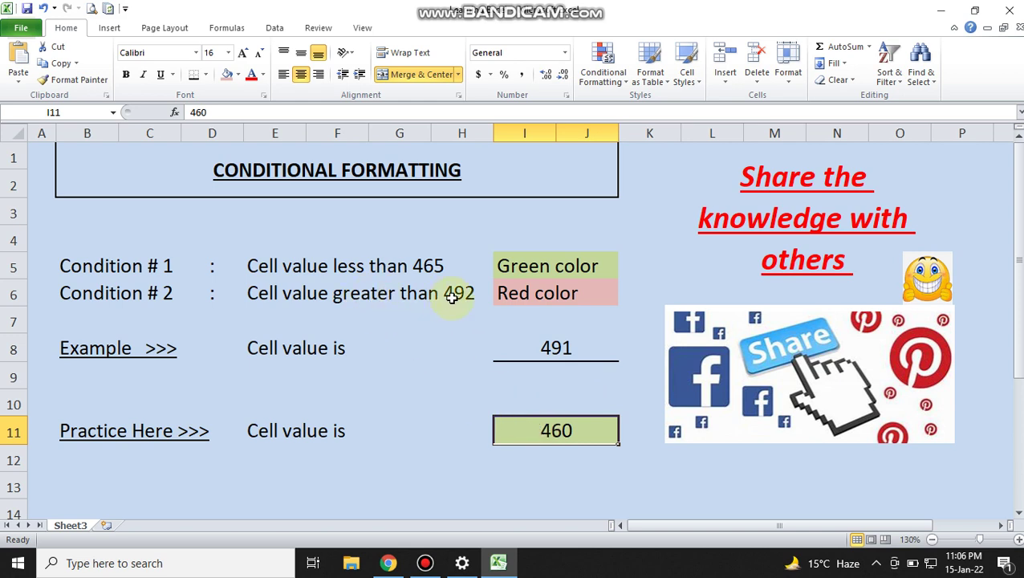
text(500)
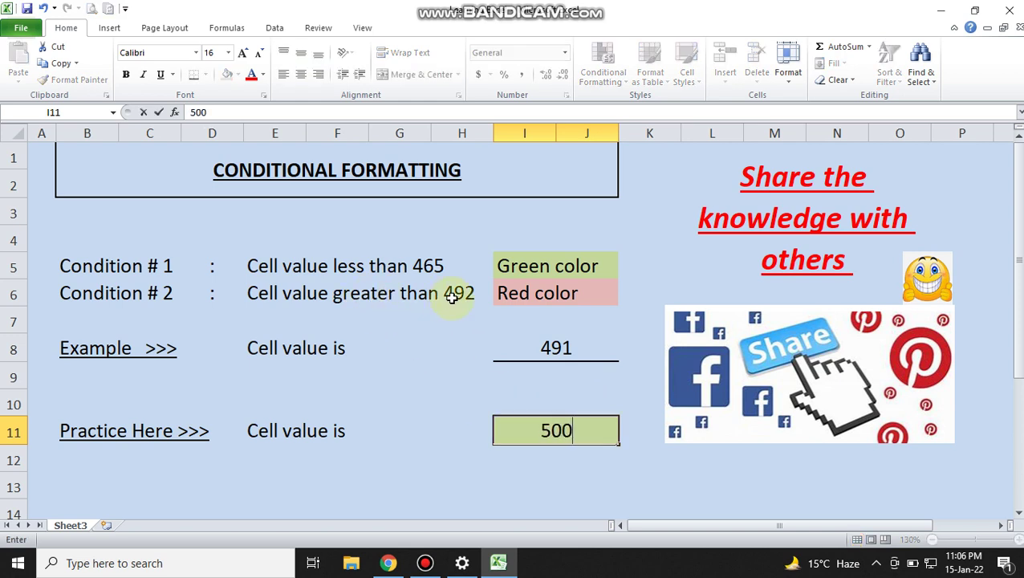
key(Return)
key(Up)
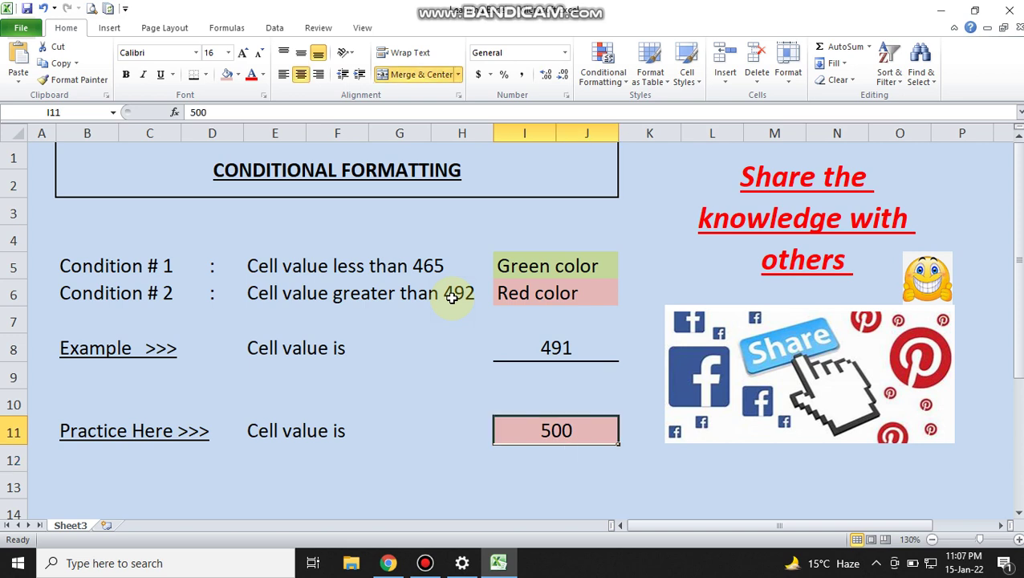